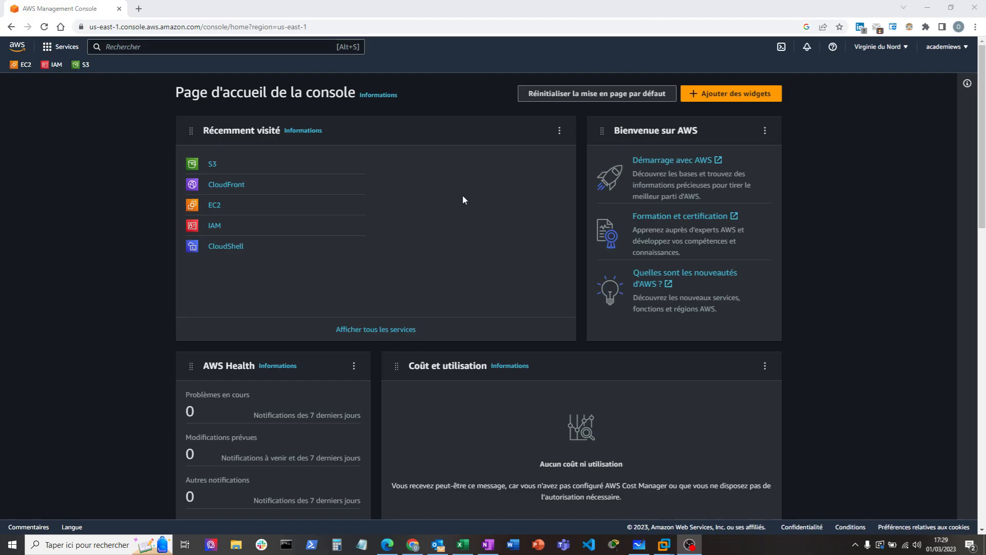
Permanently delete confort_zone.png from the S3 bucket imagesduprojet, confirming with the text "supprimer définitivement".
click(212, 164)
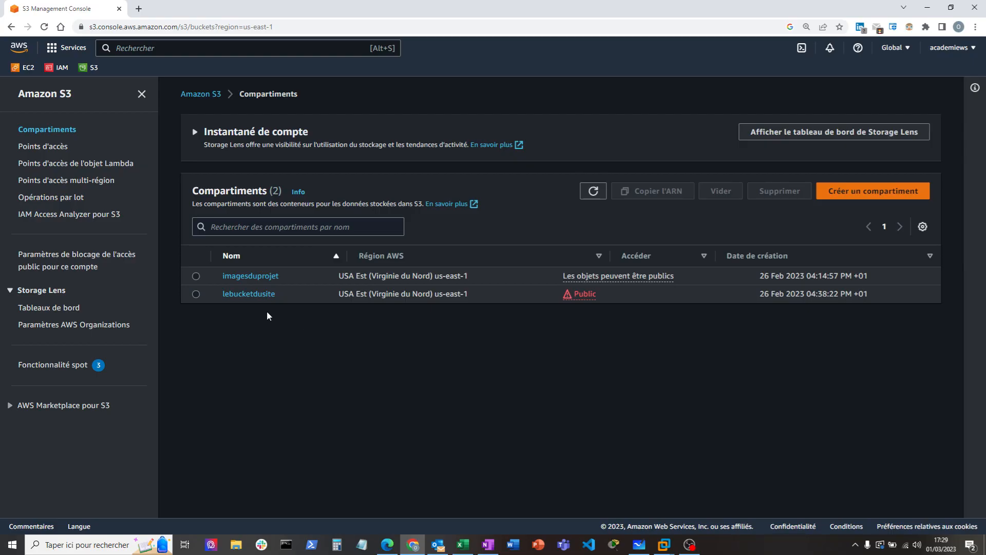
click(251, 276)
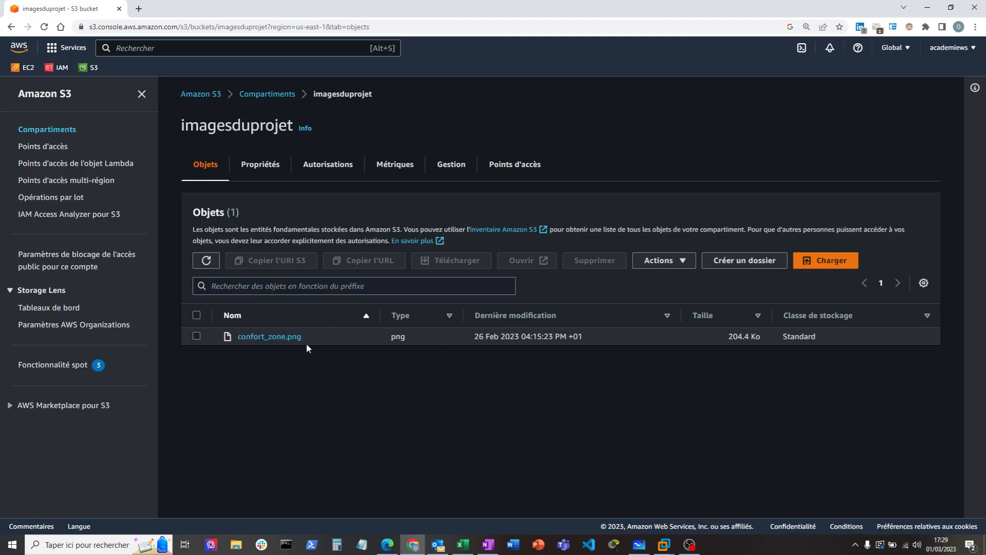
click(197, 336)
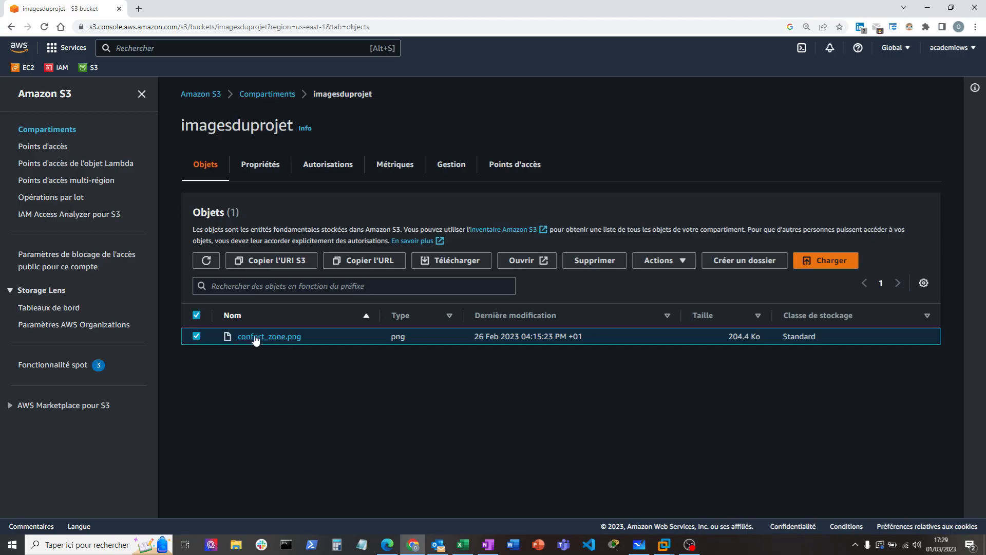
click(594, 262)
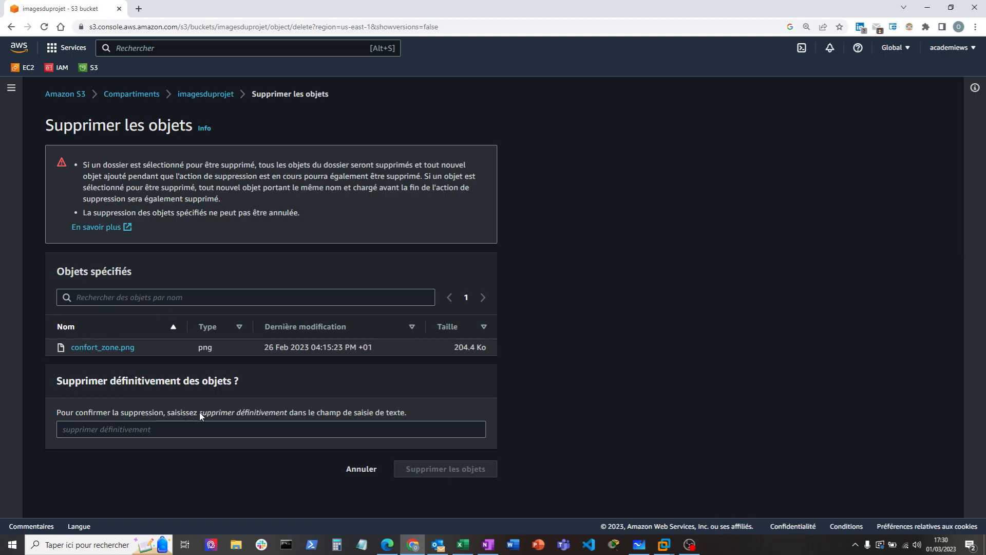
drag(199, 413, 288, 417)
key(ctrl+c)
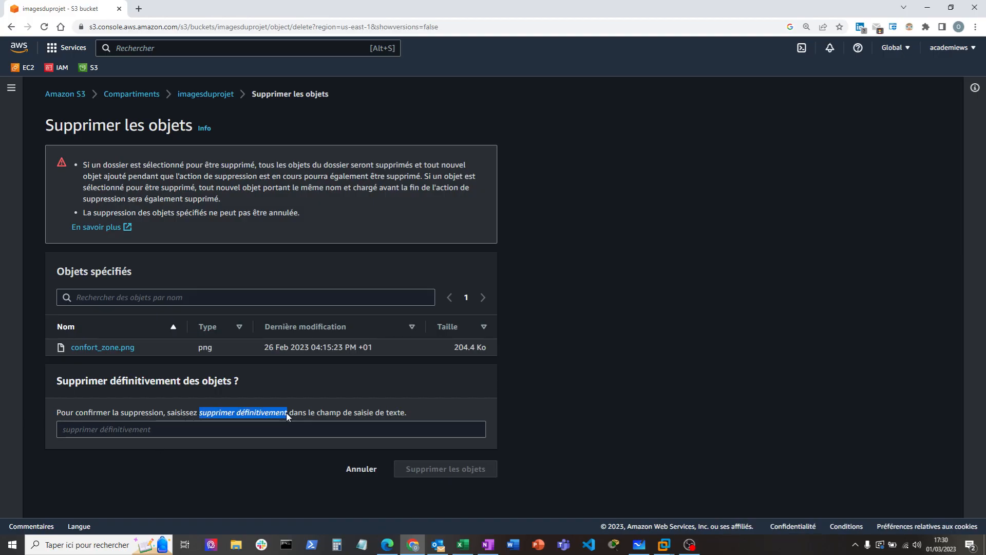
click(231, 430)
key(ctrl+v)
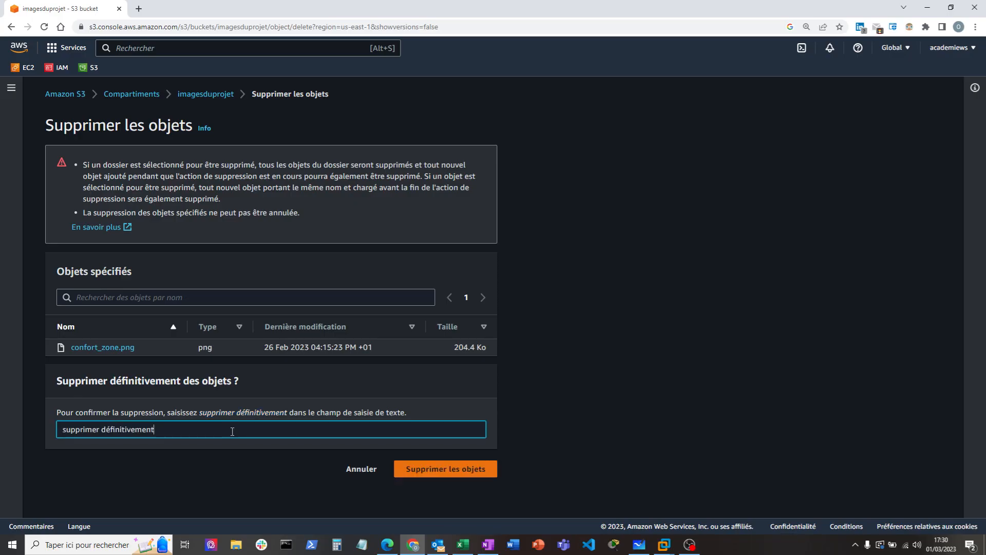
click(431, 469)
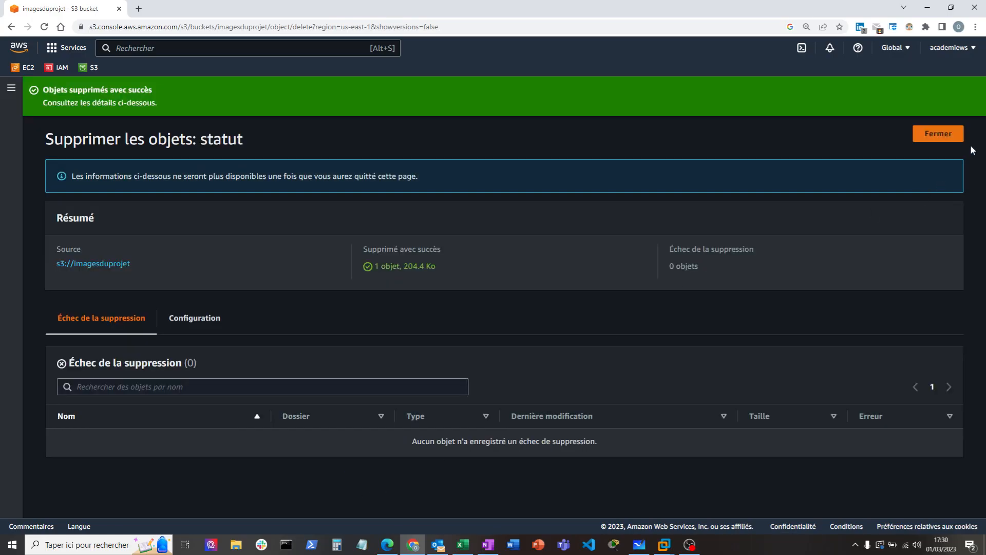
click(951, 135)
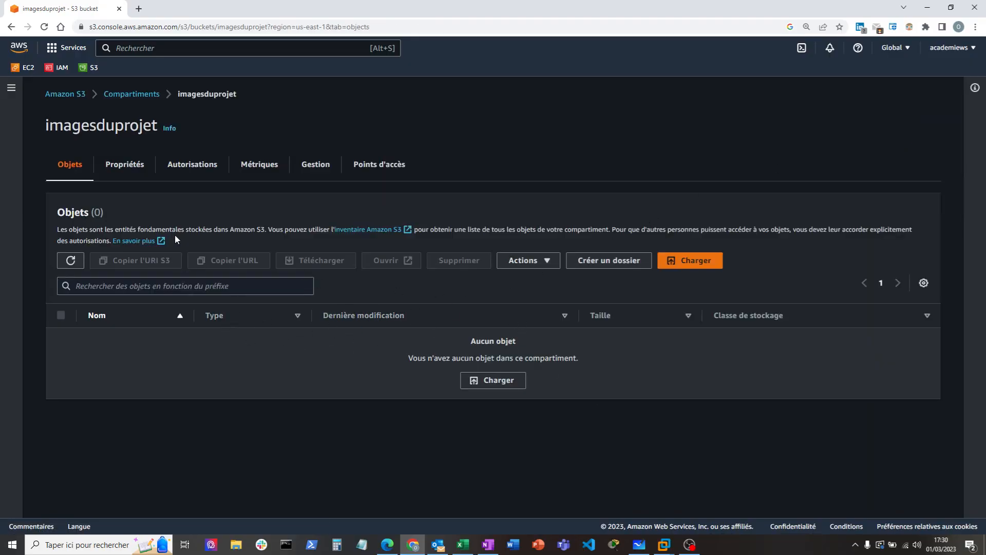
Delete the emptied S3 bucket imagesduprojet, entering its name as confirmation.
click(129, 101)
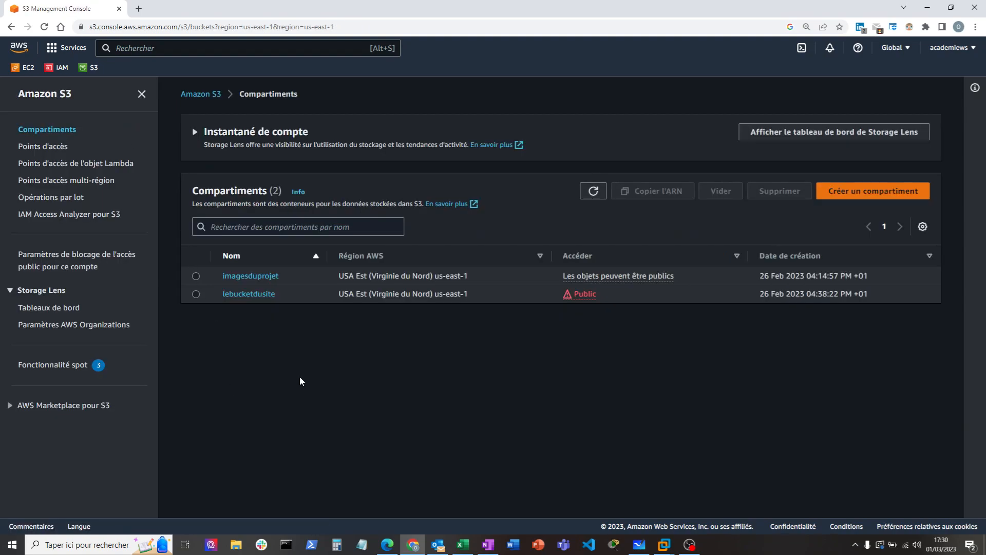
click(195, 275)
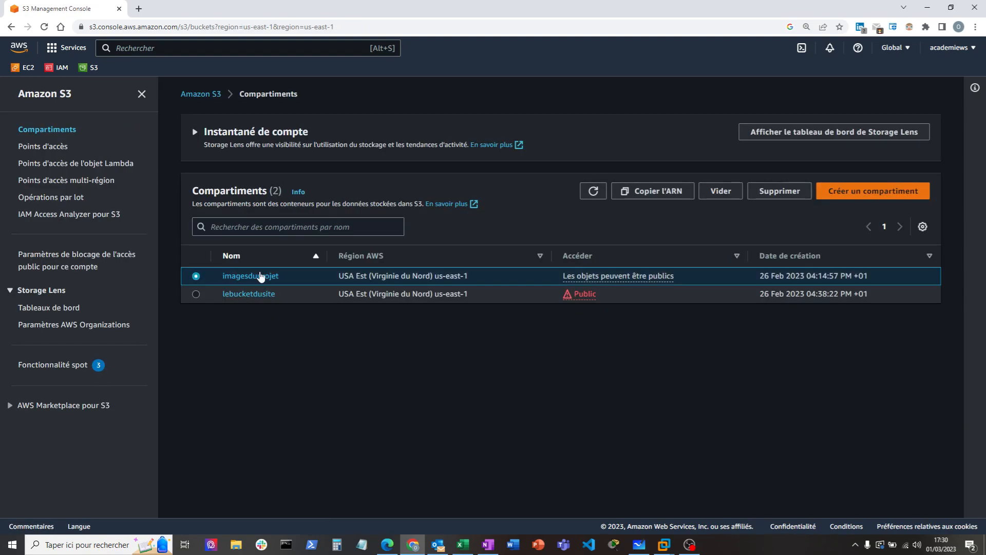
click(779, 191)
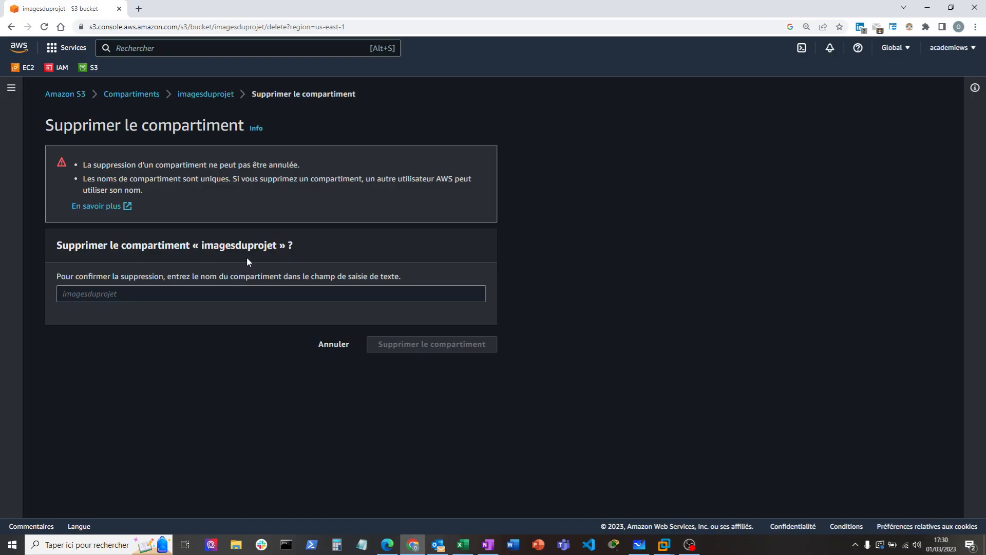
drag(278, 245, 203, 246)
key(ctrl+c)
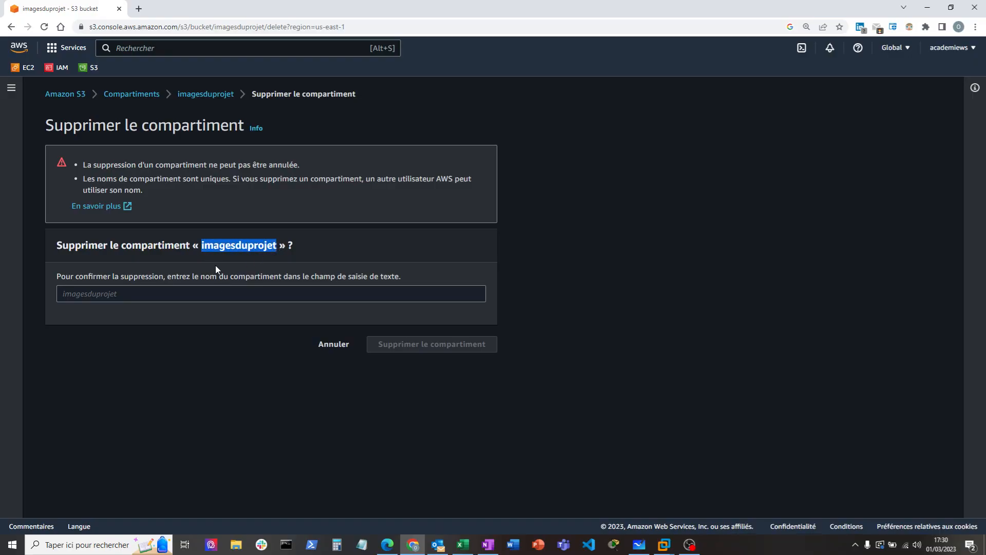
click(152, 297)
key(ctrl+v)
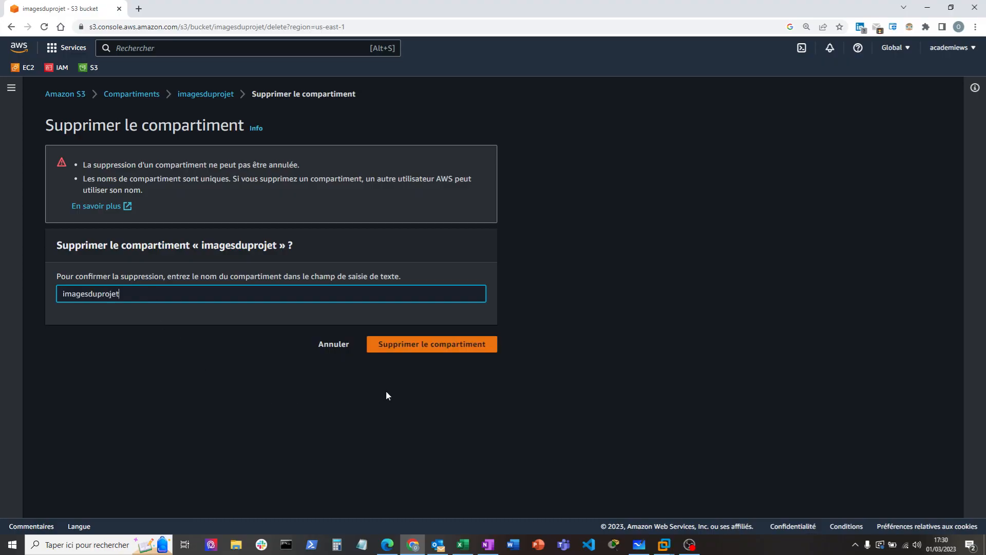
click(424, 344)
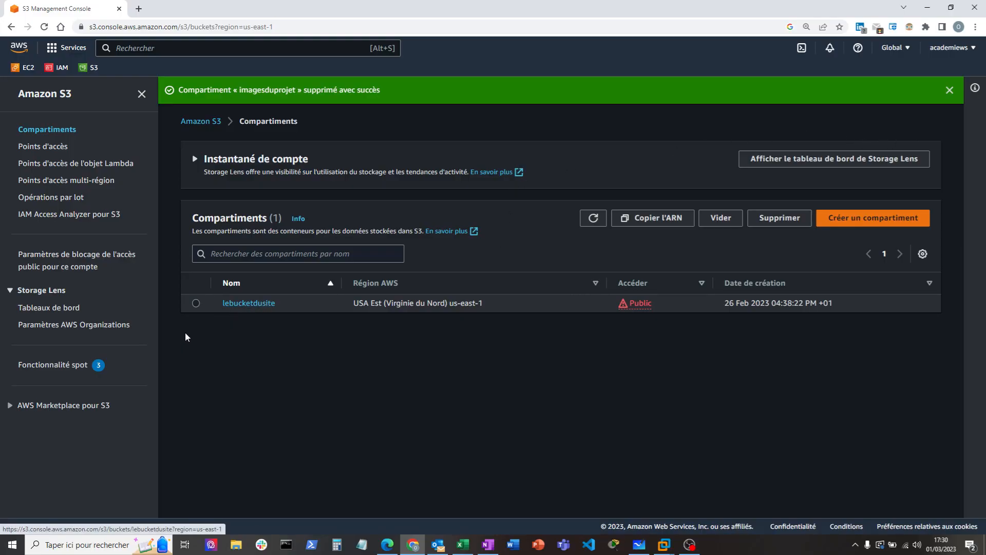
Empty the S3 bucket lebucketdusite, confirming with the text "supprimer définitivement", and leave the status page.
click(196, 303)
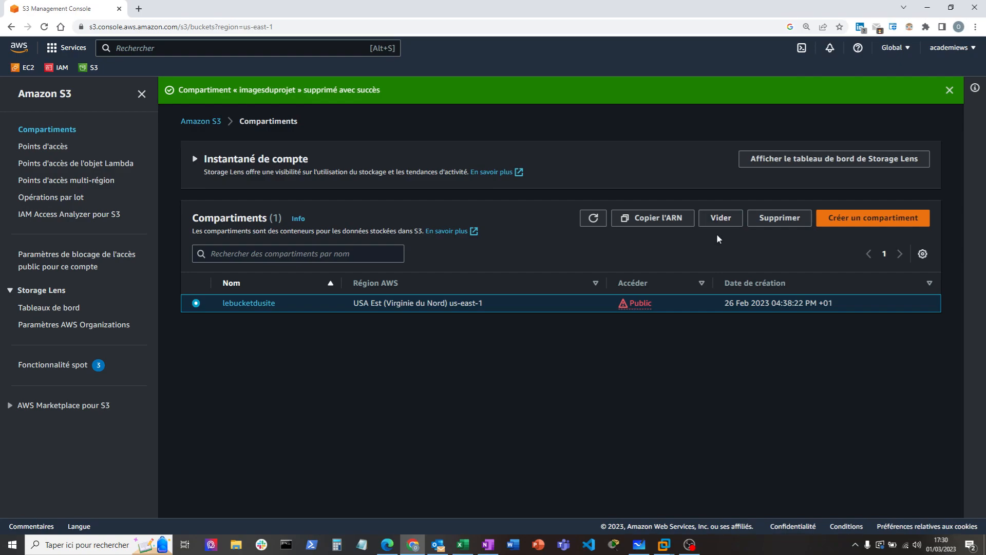
click(721, 219)
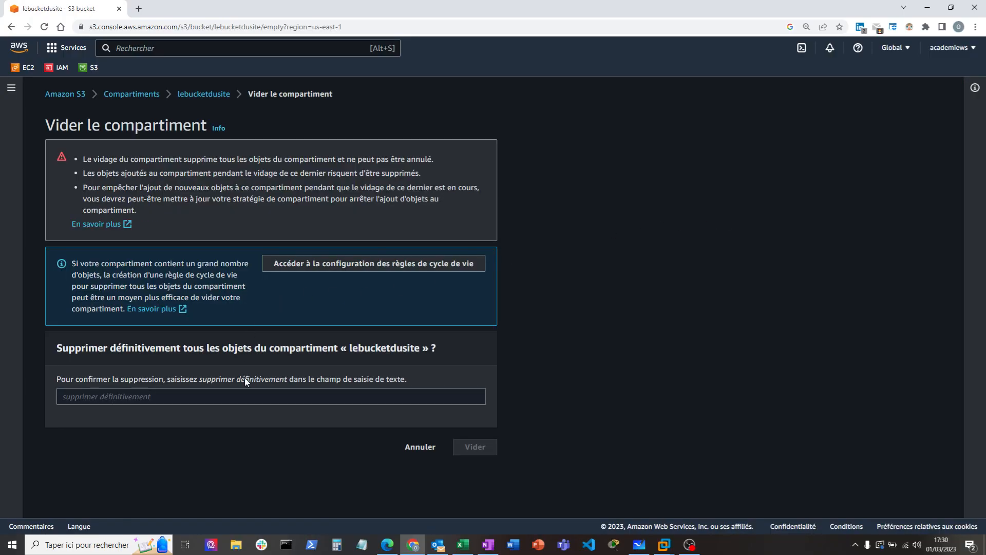
click(202, 382)
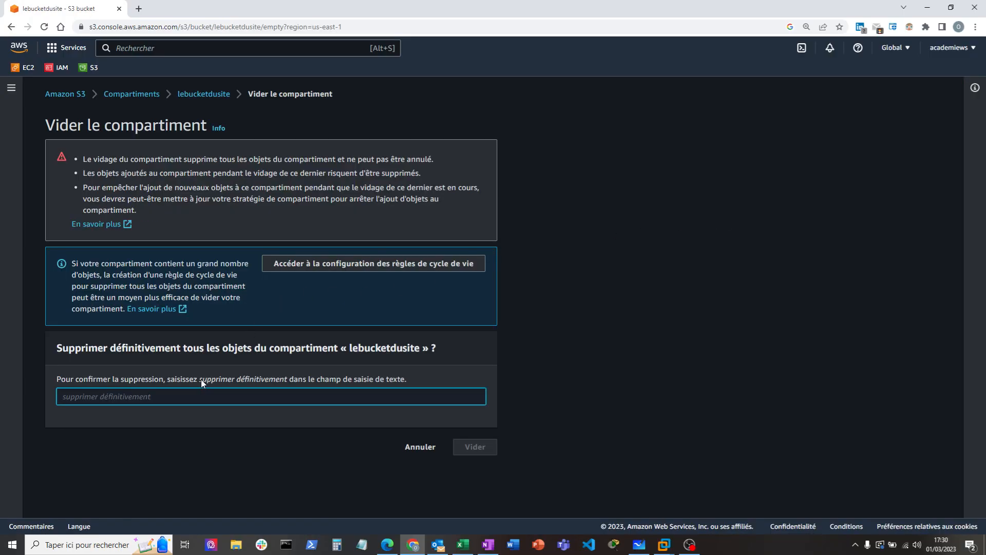
drag(202, 382, 287, 382)
key(ctrl+c)
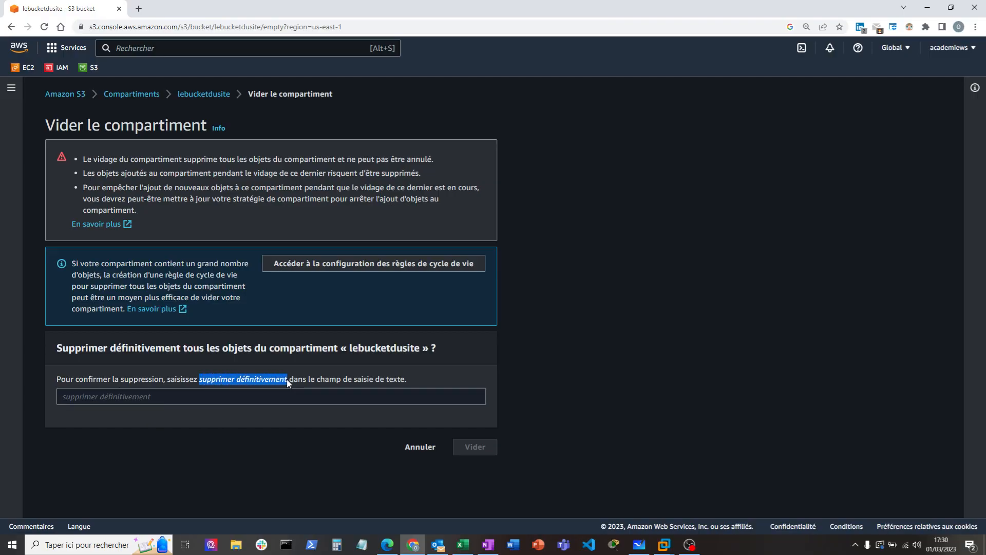
click(194, 396)
key(ctrl+v)
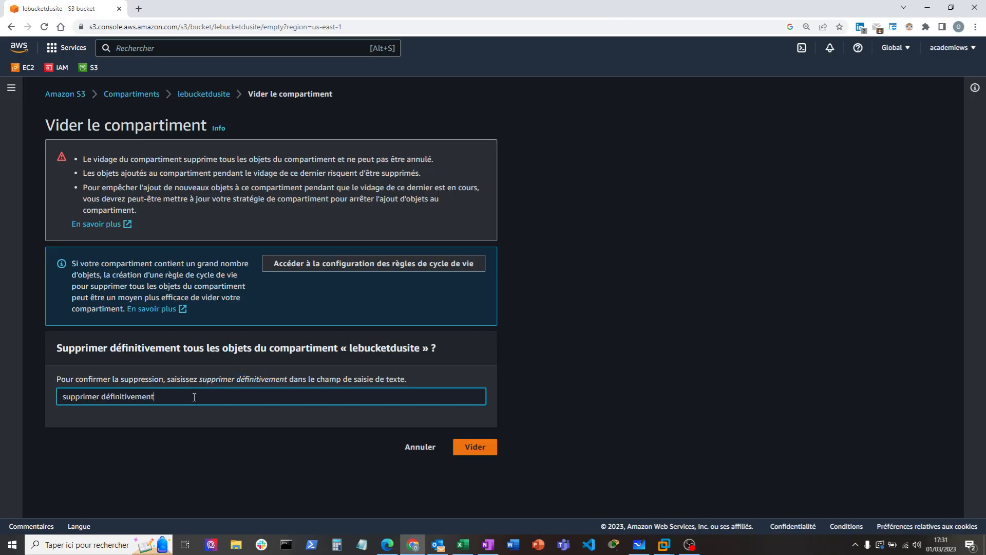
click(476, 446)
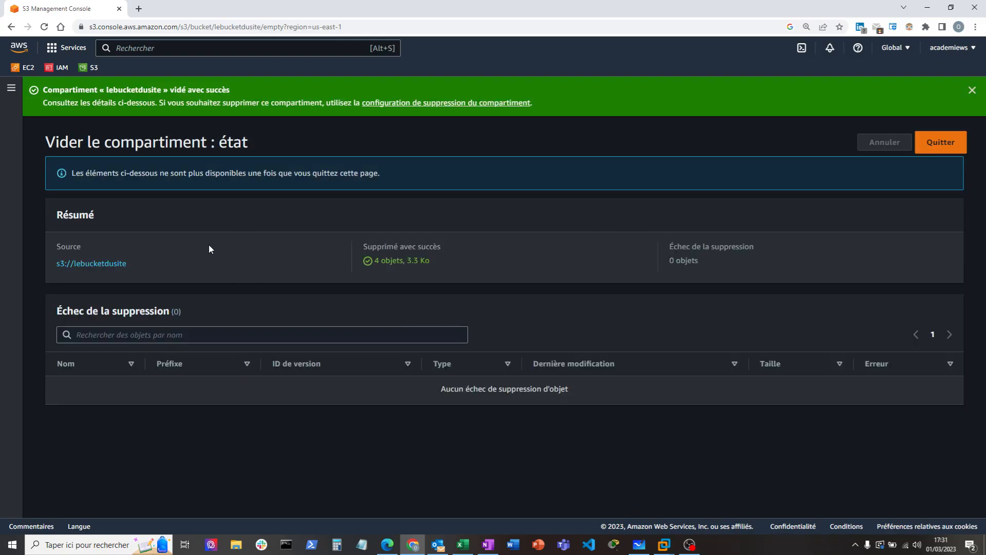
click(971, 91)
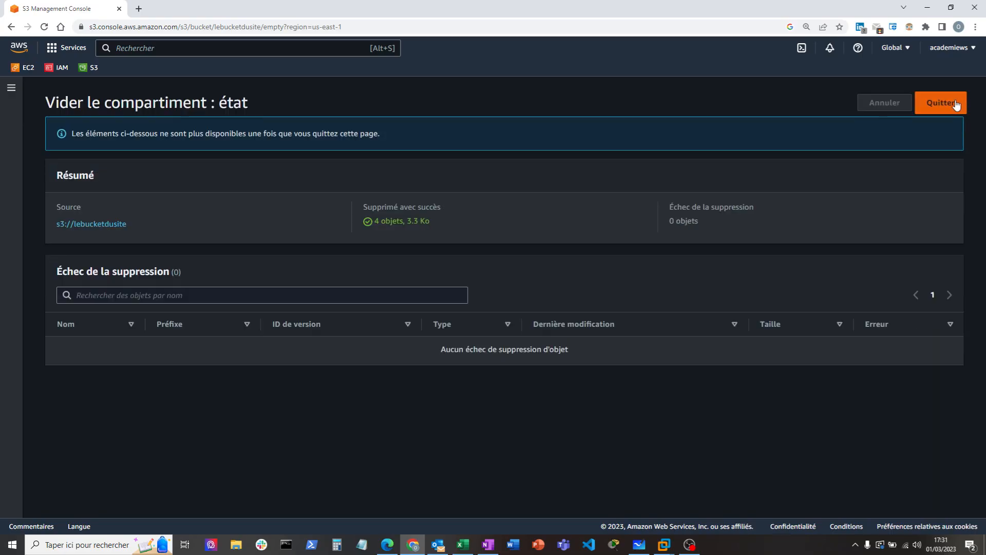
click(944, 103)
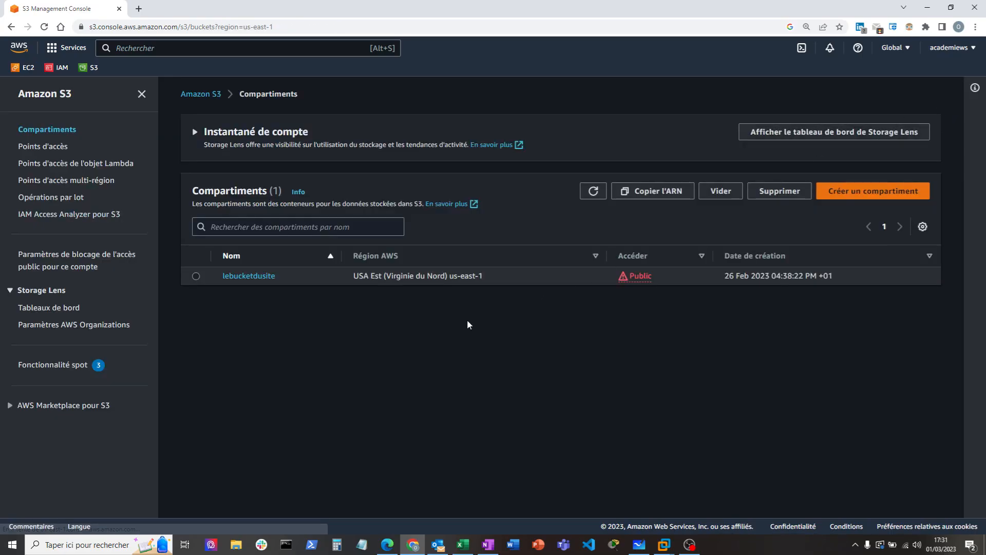
Delete the S3 bucket lebucketdusite, entering its name as confirmation, and dismiss the notification.
click(196, 275)
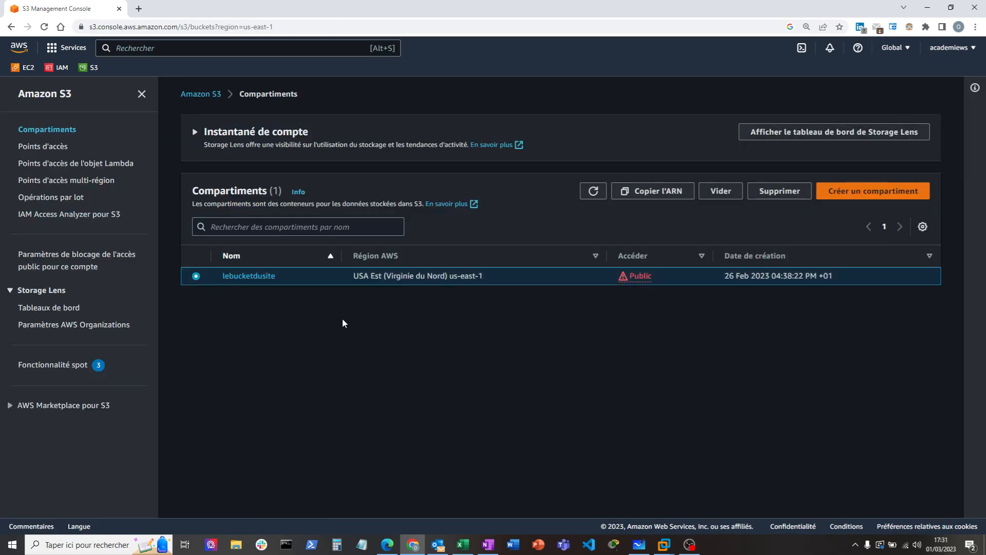
click(779, 191)
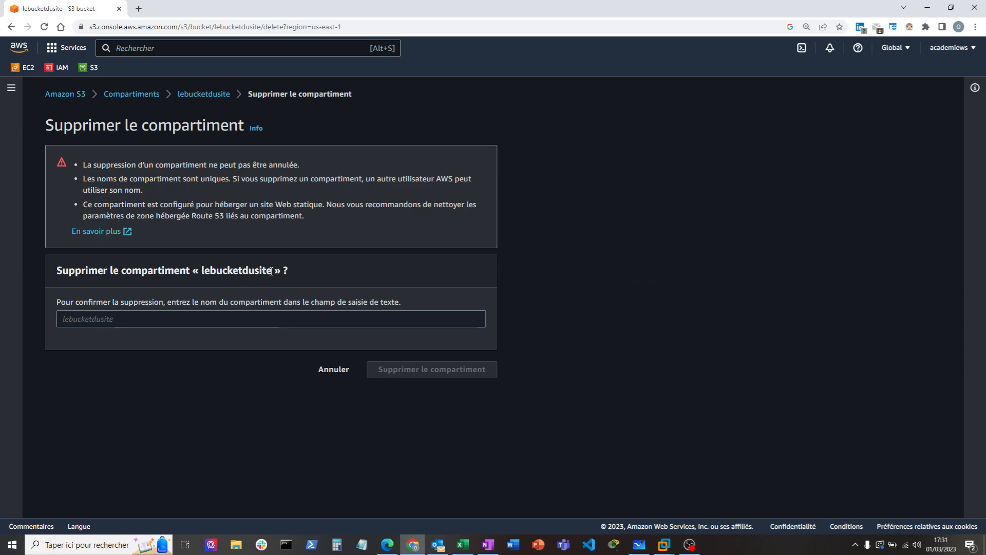
drag(272, 271, 200, 273)
key(ctrl+c)
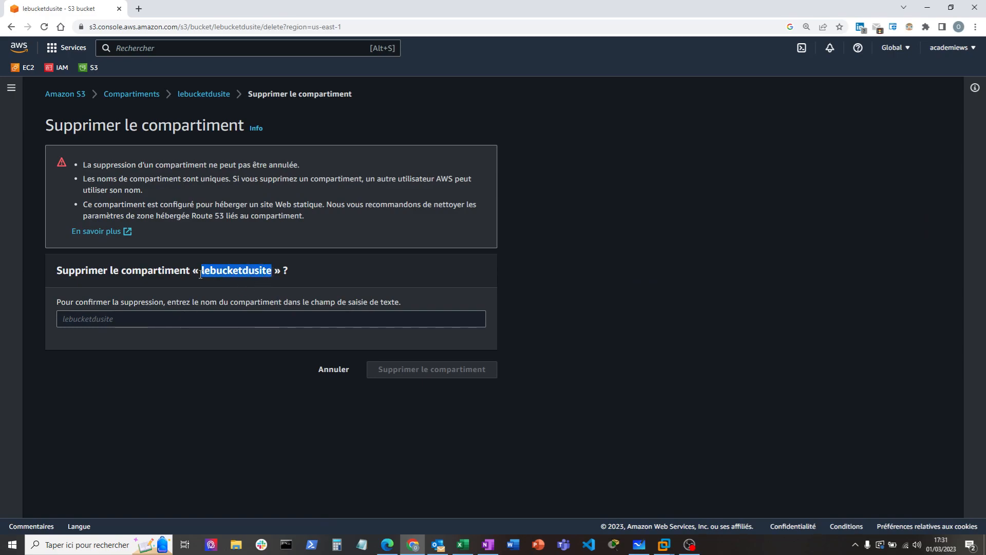
click(190, 316)
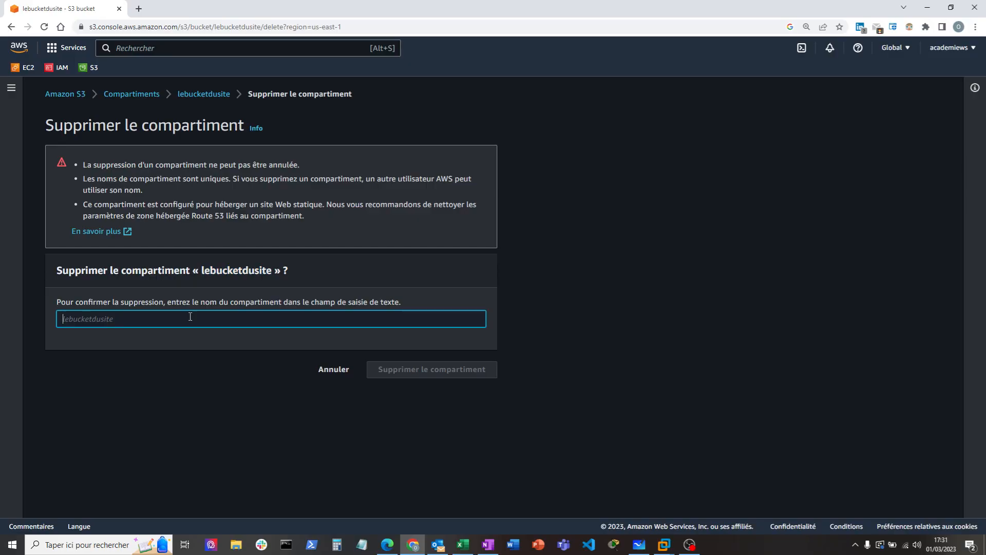
key(ctrl+v)
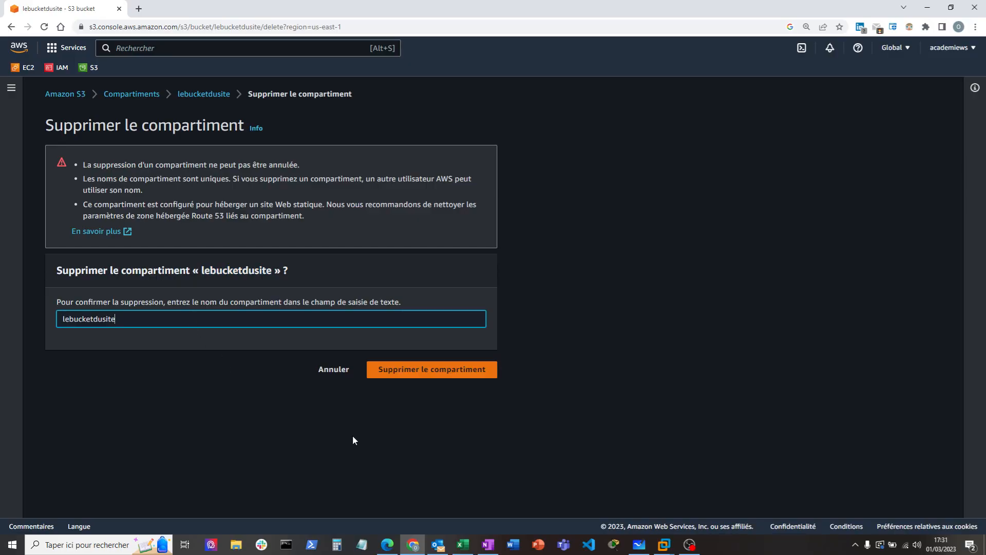
click(427, 372)
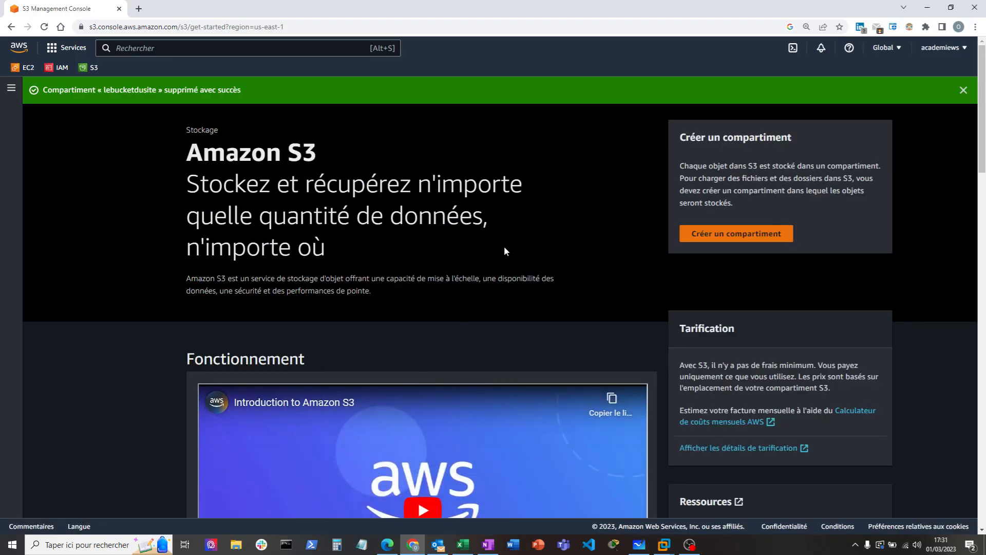
click(963, 91)
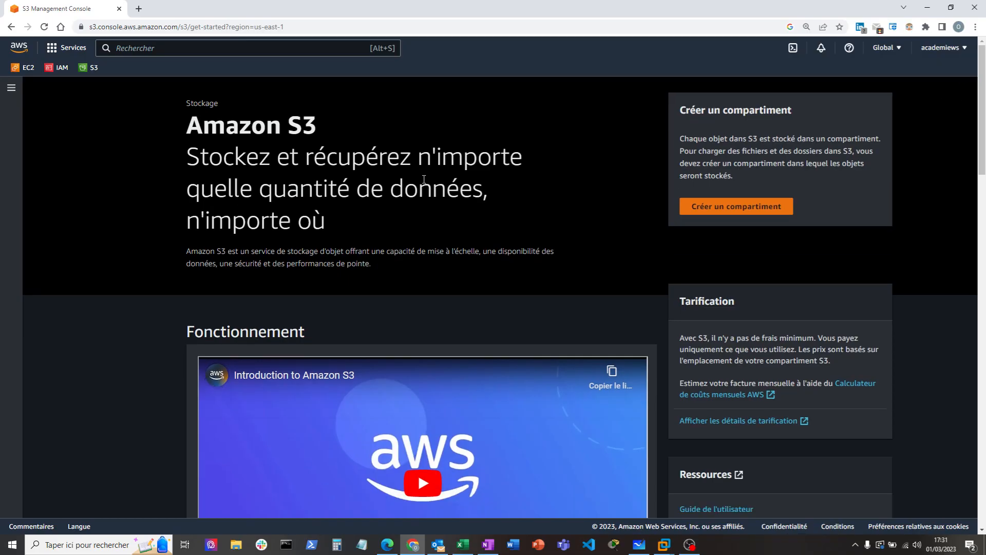
Search the AWS services for "cloudf" and open CloudFront.
click(168, 48)
text(cloud WAN)
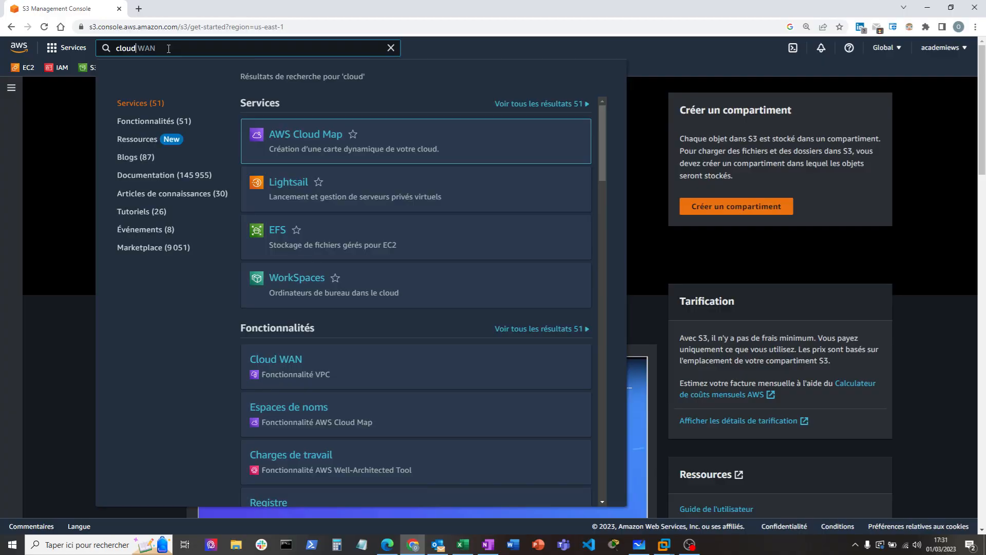
key(BackSpace)
key(BackSpace)
key(BackSpace)
key(BackSpace)
text(f)
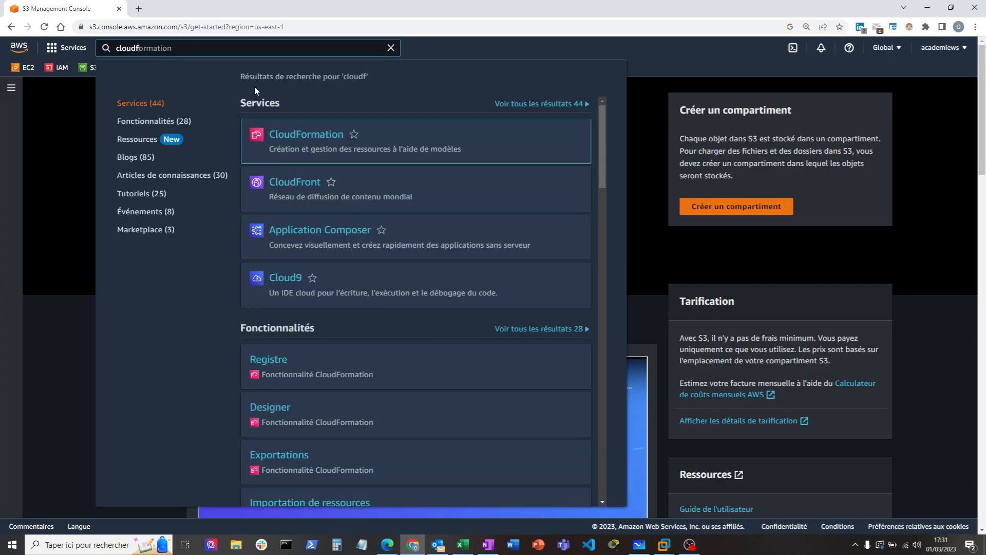
click(294, 184)
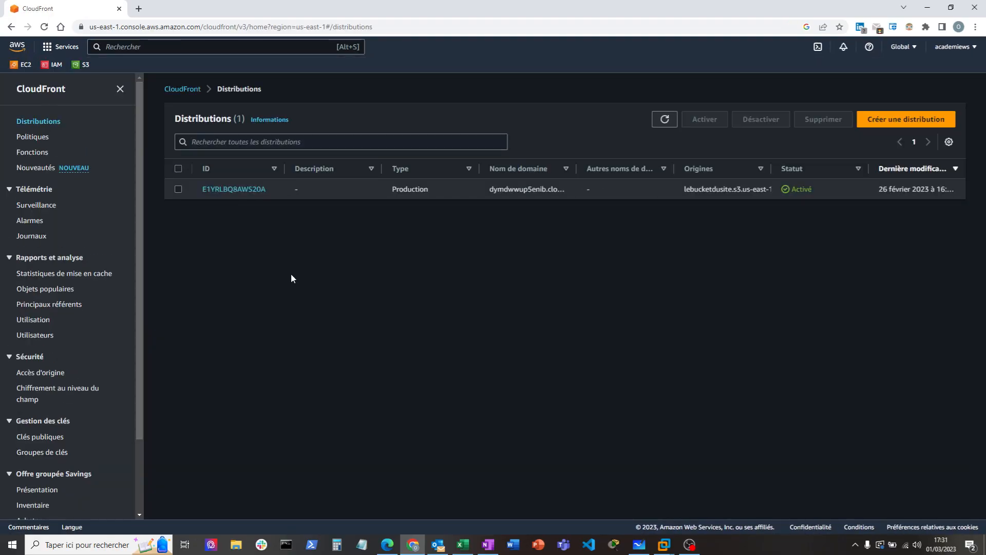
Disable the CloudFront distribution whose origin is lebucketdusite and confirm the deactivation.
click(179, 189)
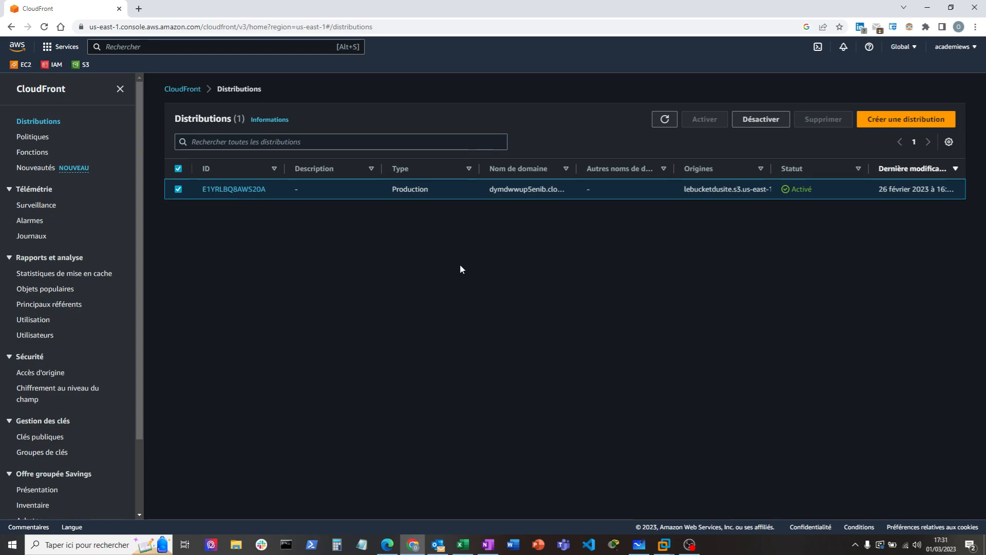
click(759, 124)
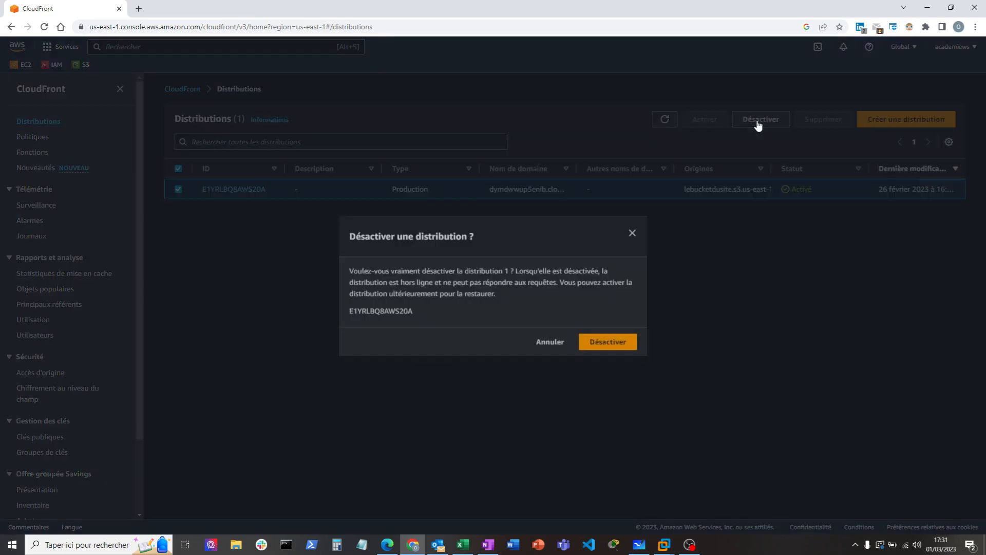
click(604, 347)
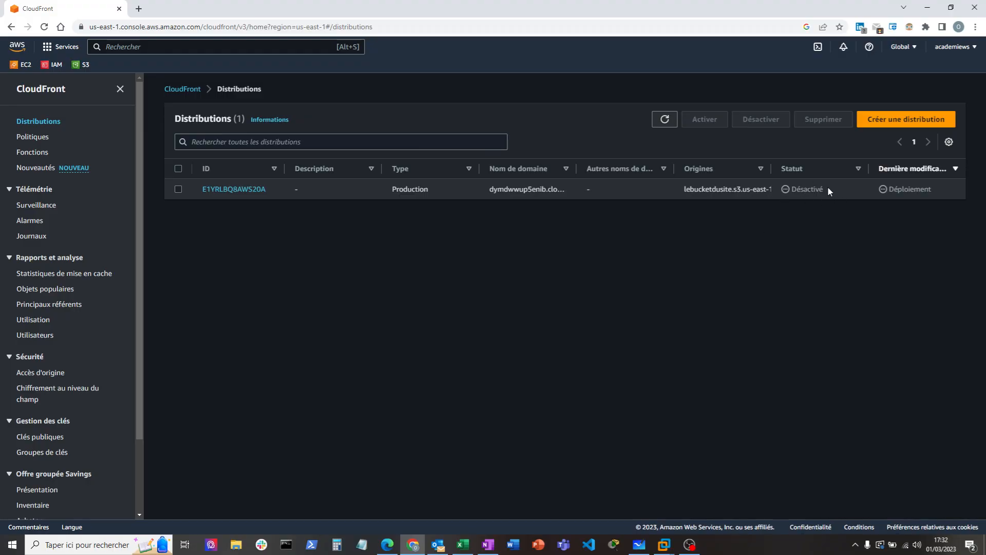
Permanently delete the disabled CloudFront distribution whose origin is lebucketdusite, confirm the deletion, and dismiss the notification.
drag(828, 189, 792, 189)
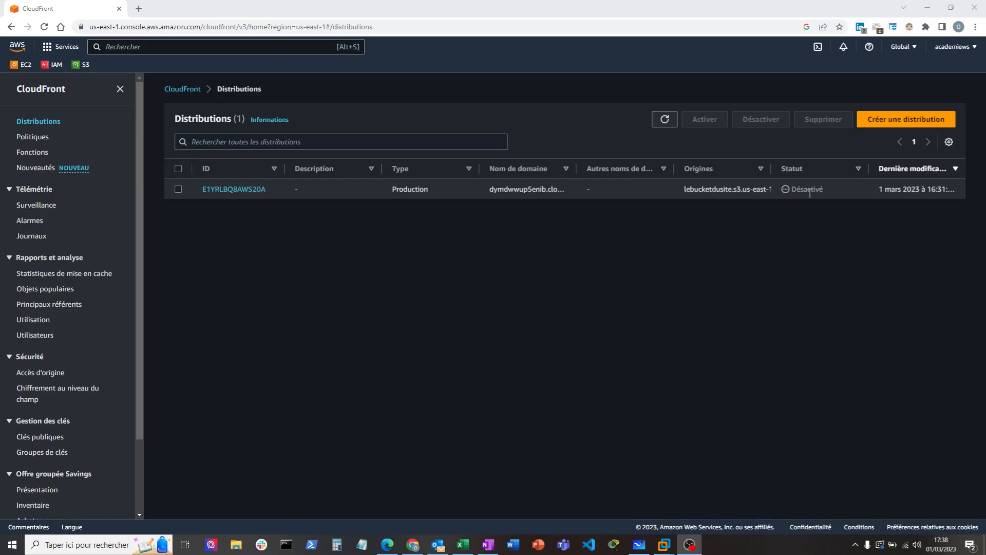
click(178, 189)
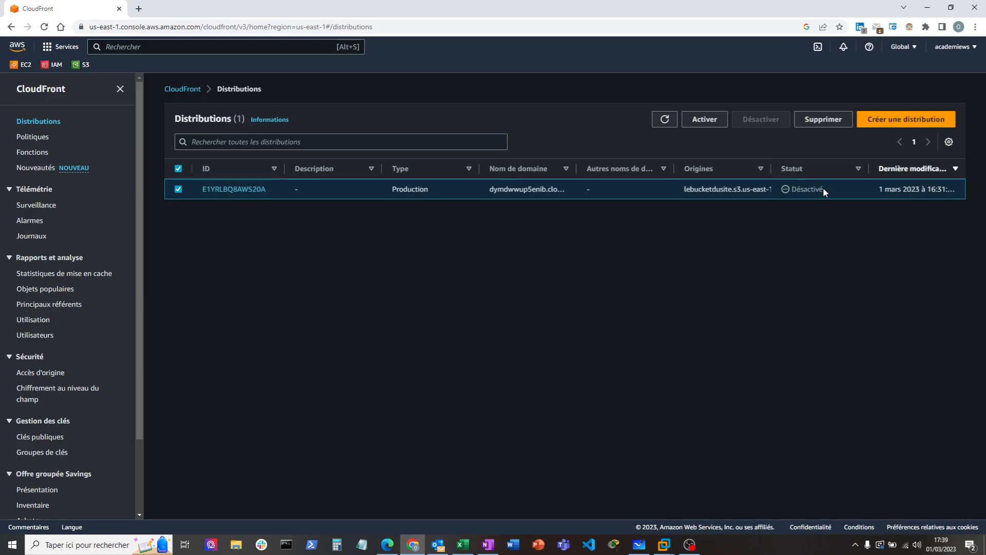
drag(824, 191, 783, 191)
click(805, 188)
double_click(806, 188)
click(822, 121)
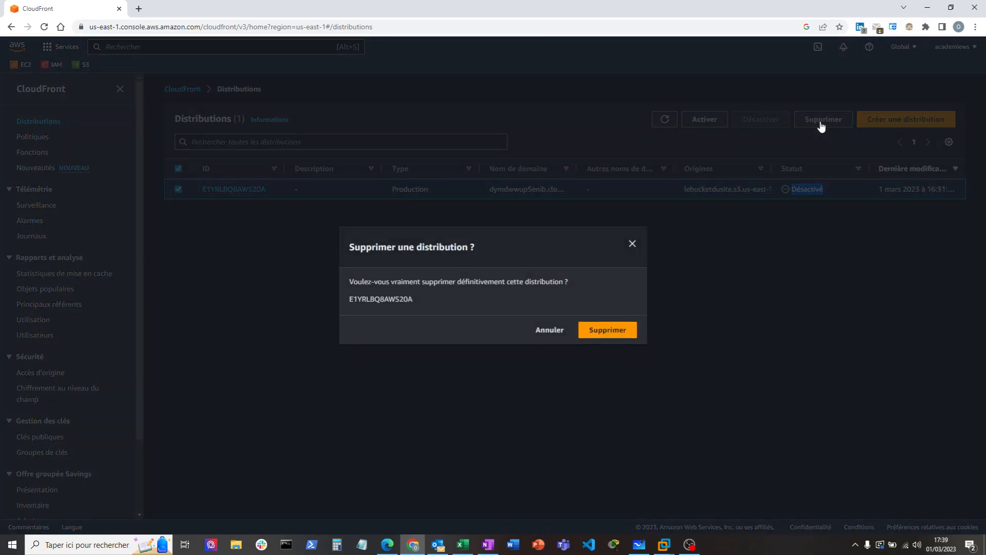
click(610, 327)
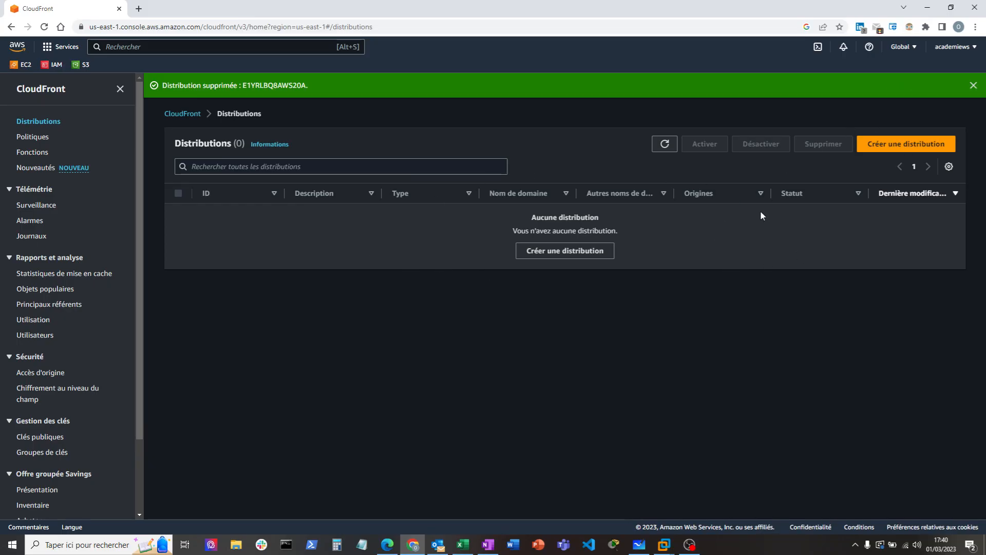
click(973, 87)
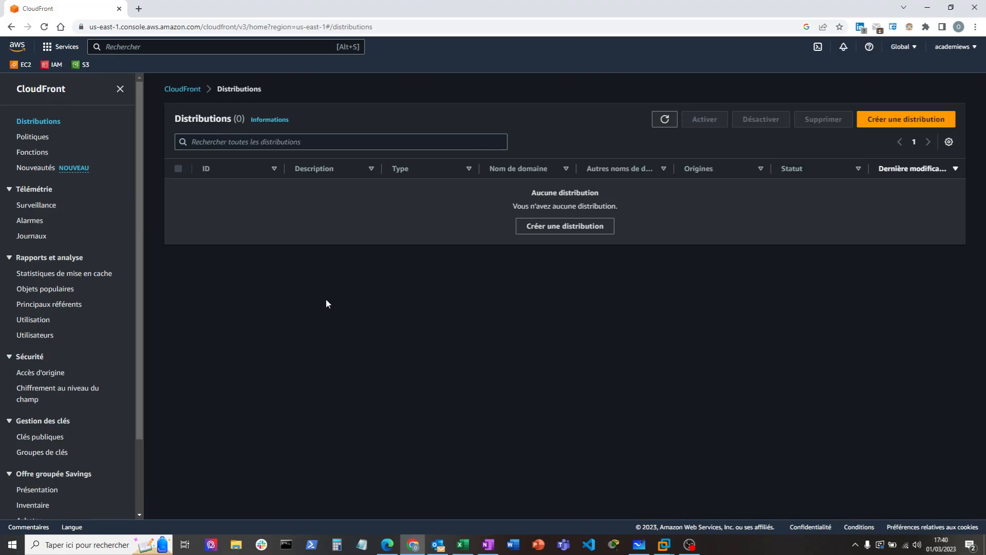
Search the AWS services for "ec2" and open the EC2 dashboard to review its resources.
click(156, 47)
text(ec2)
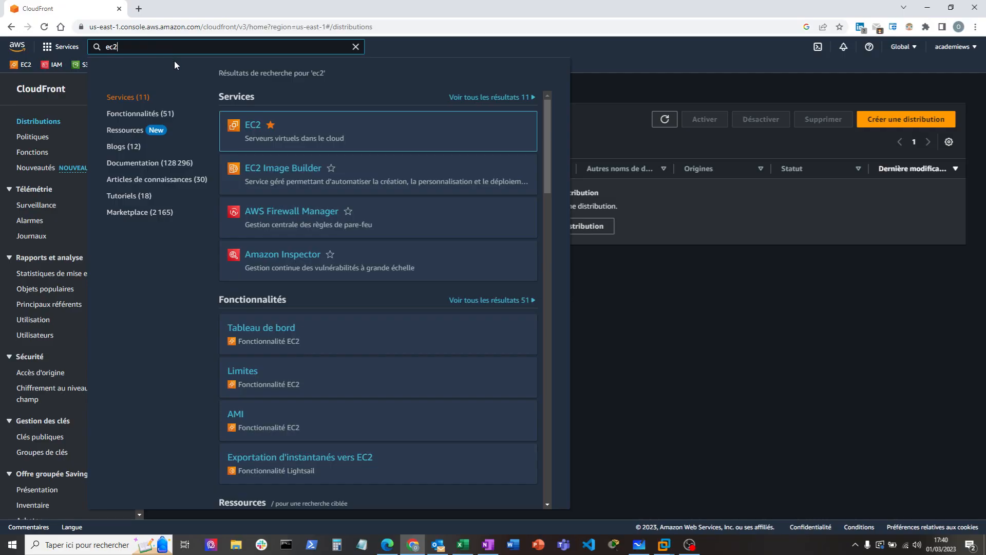
mouse_move(253, 149)
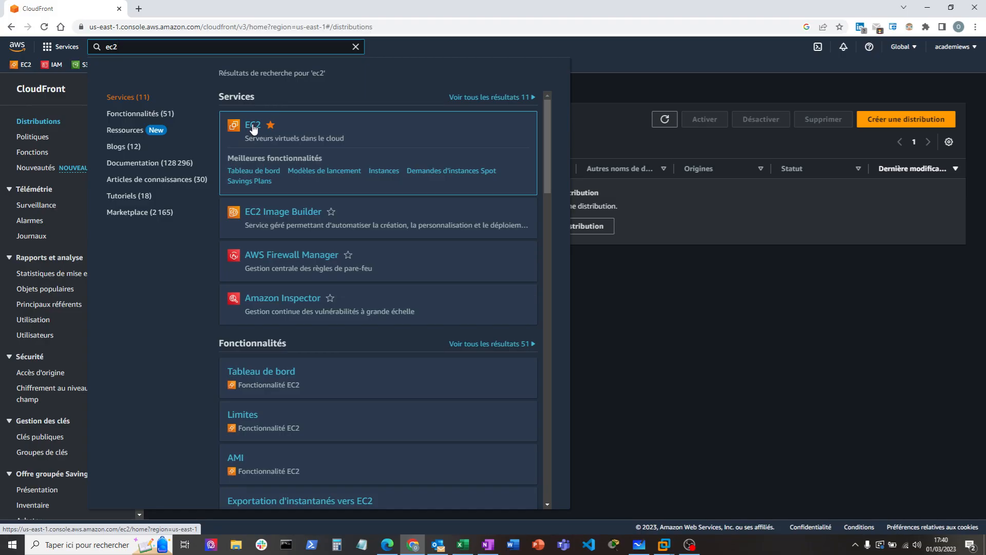
click(253, 125)
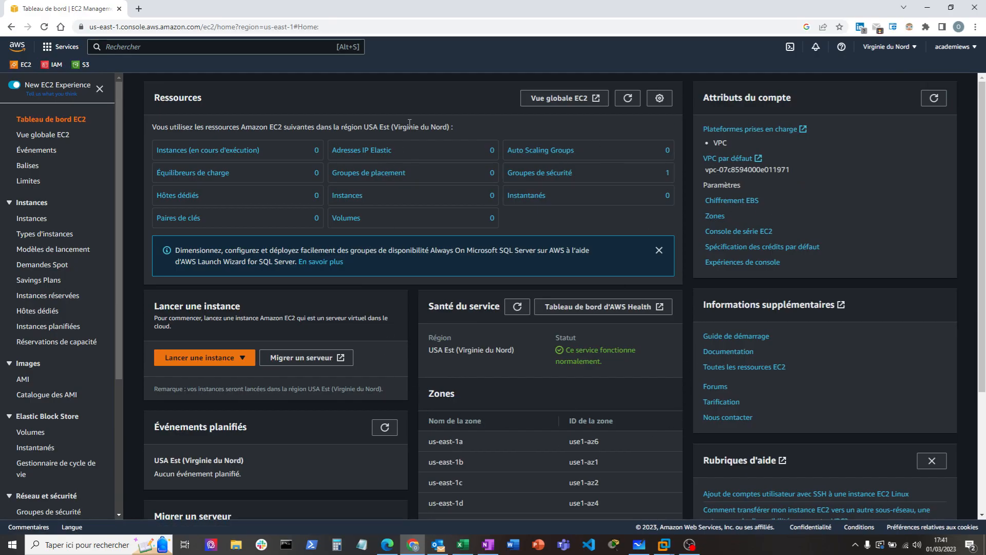
scroll(502, 350, down, 3)
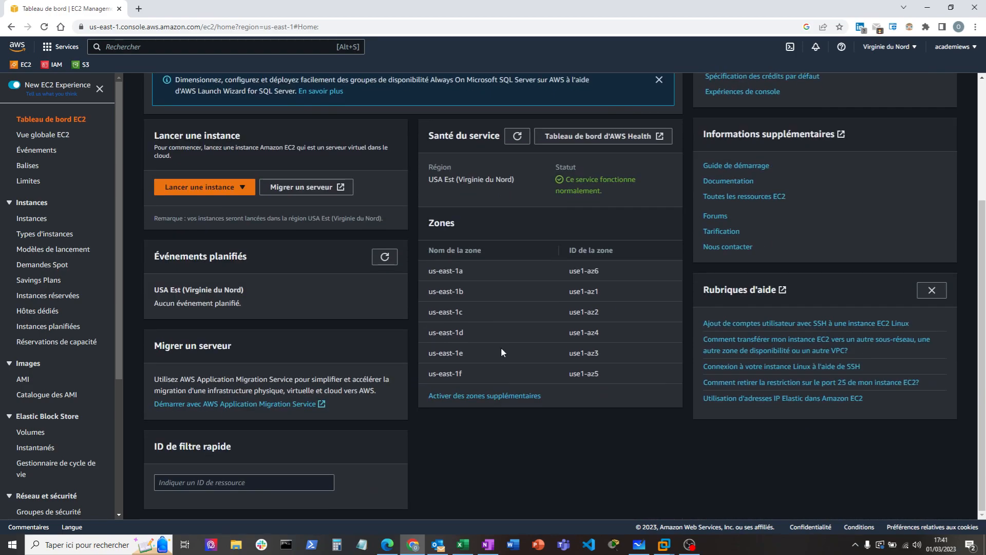
scroll(501, 347, up, 4)
scroll(505, 357, down, 3)
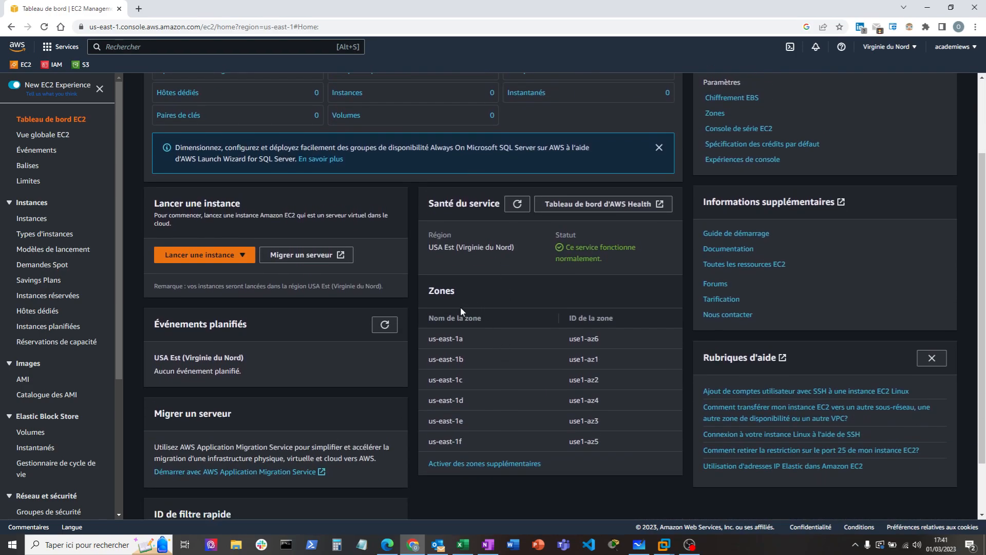
scroll(494, 339, up, 2)
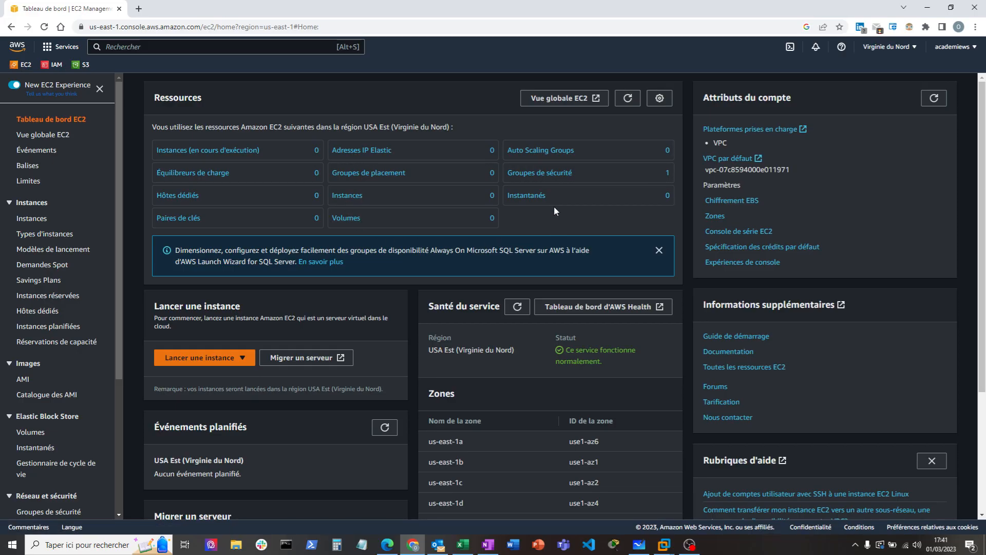
Visit the EC2 instances list and go on to the AMI catalogue (Catalogue des AMI).
click(543, 175)
click(32, 219)
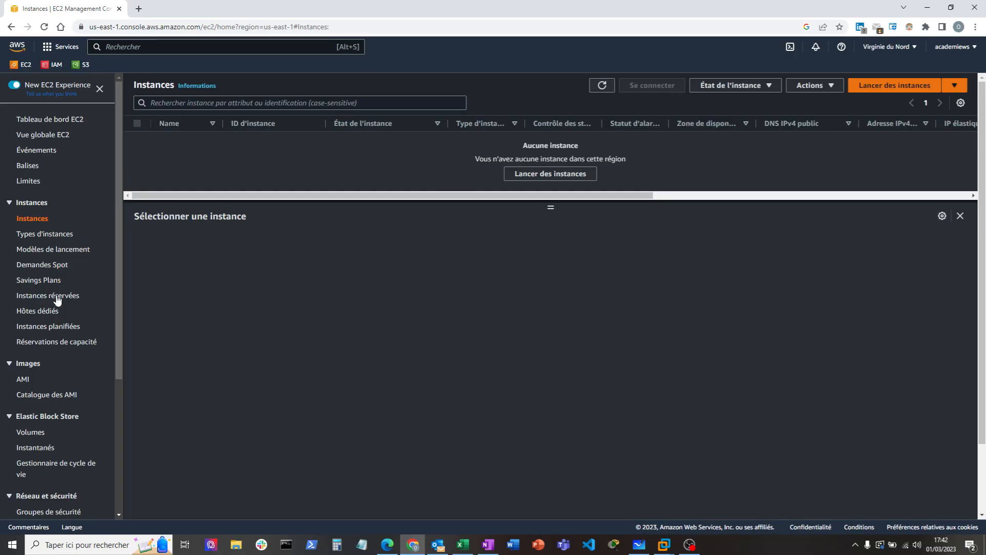
click(41, 396)
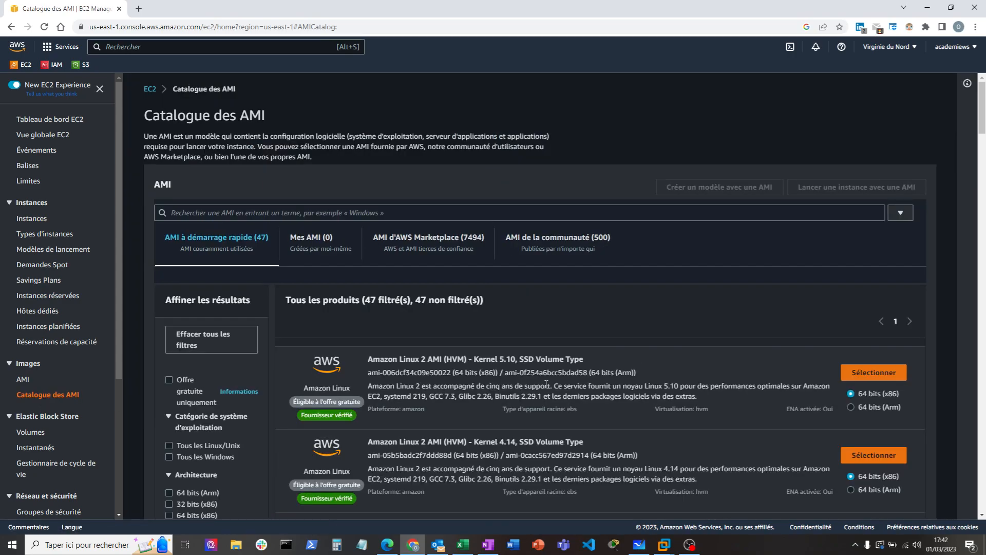
Examine the quick-start AMIs in the catalogue for their operating systems, architectures and free-tier eligibility.
scroll(546, 384, down, 2)
scroll(546, 385, down, 2)
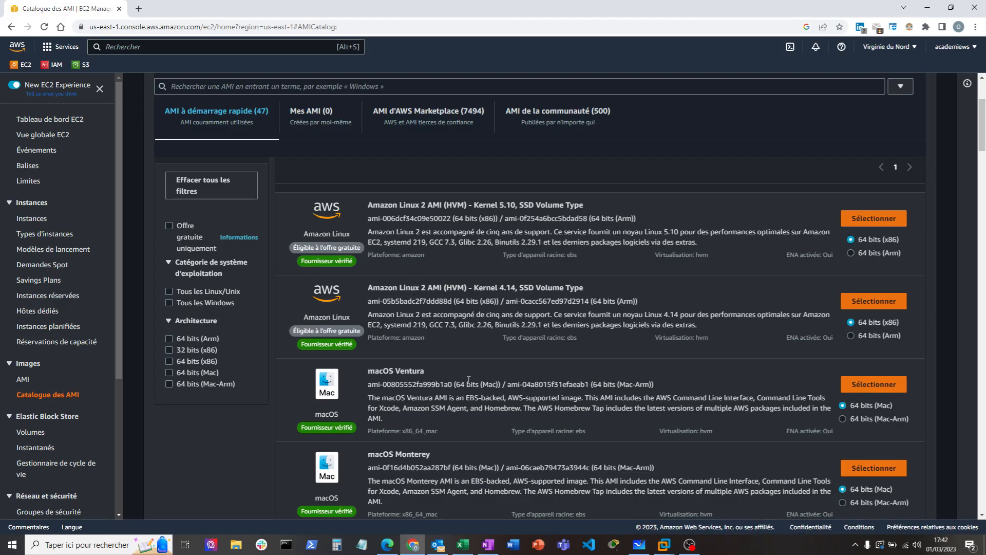
scroll(469, 379, down, 1)
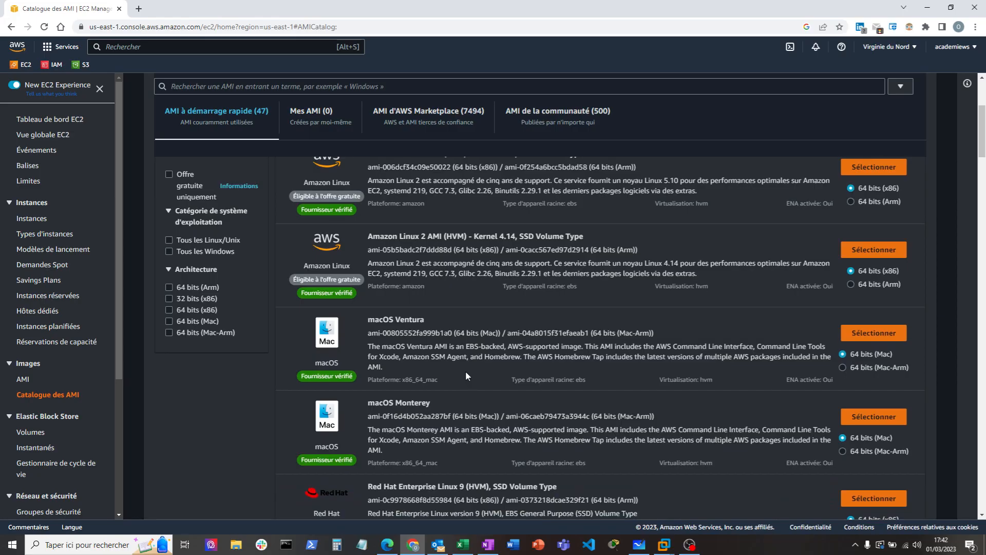
scroll(467, 377, down, 2)
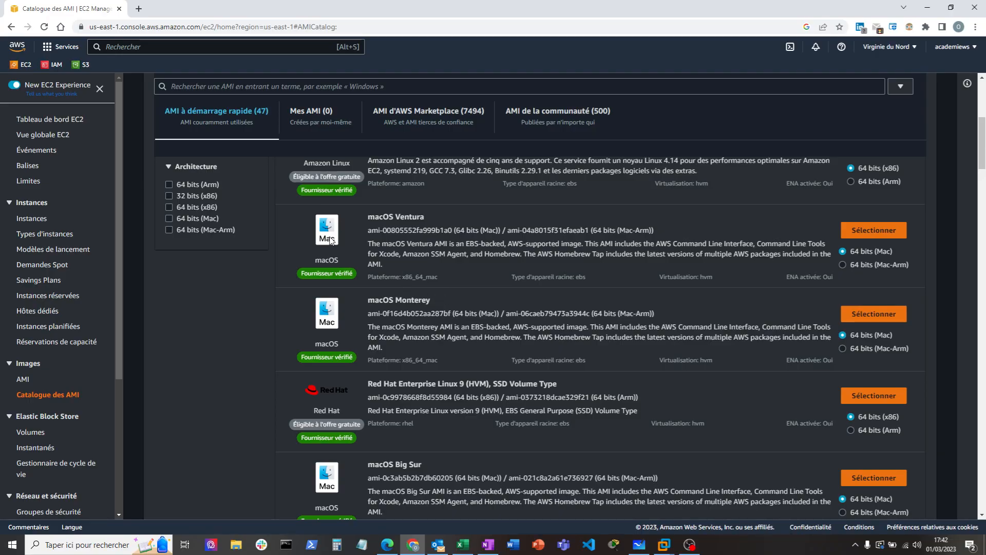
scroll(468, 381, down, 3)
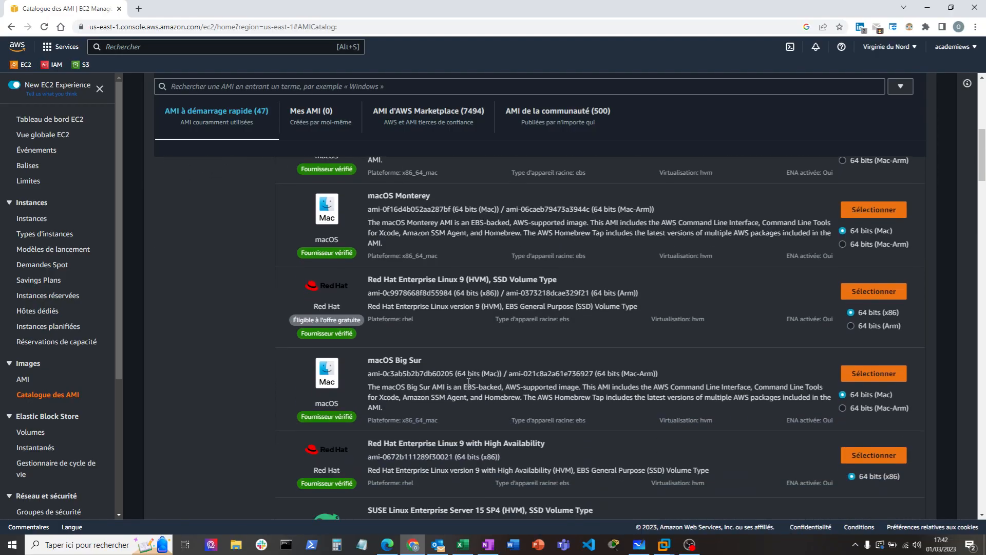
scroll(468, 381, down, 5)
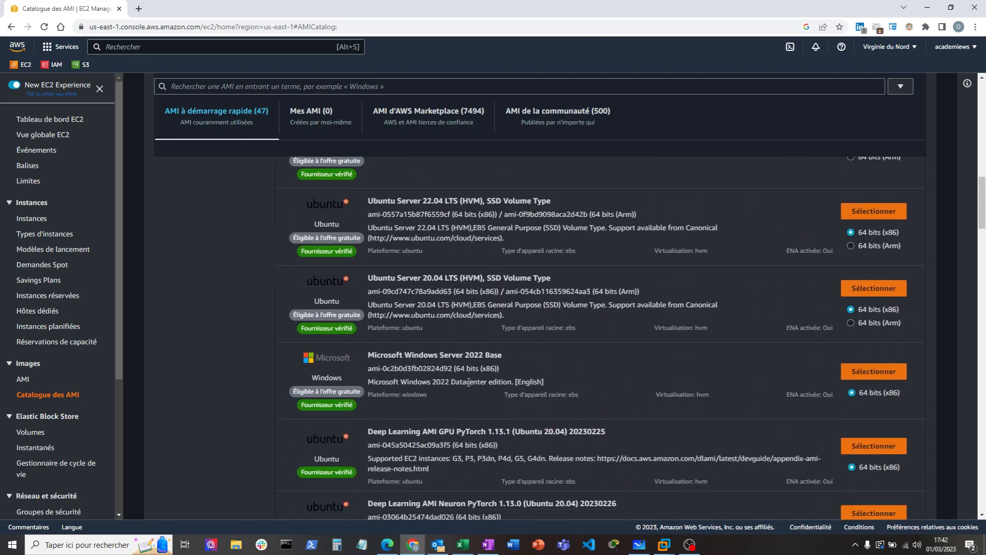
scroll(432, 391, down, 4)
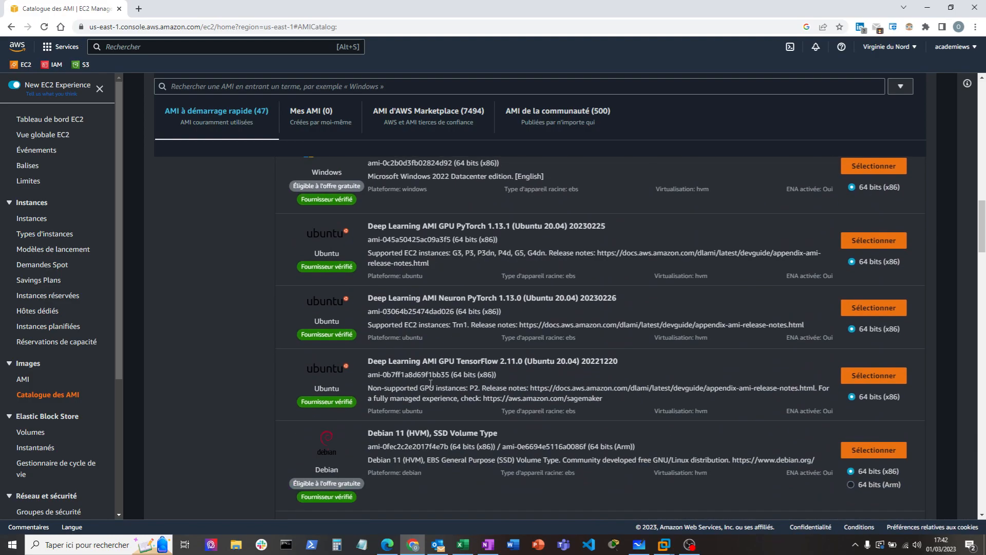
scroll(430, 386, up, 14)
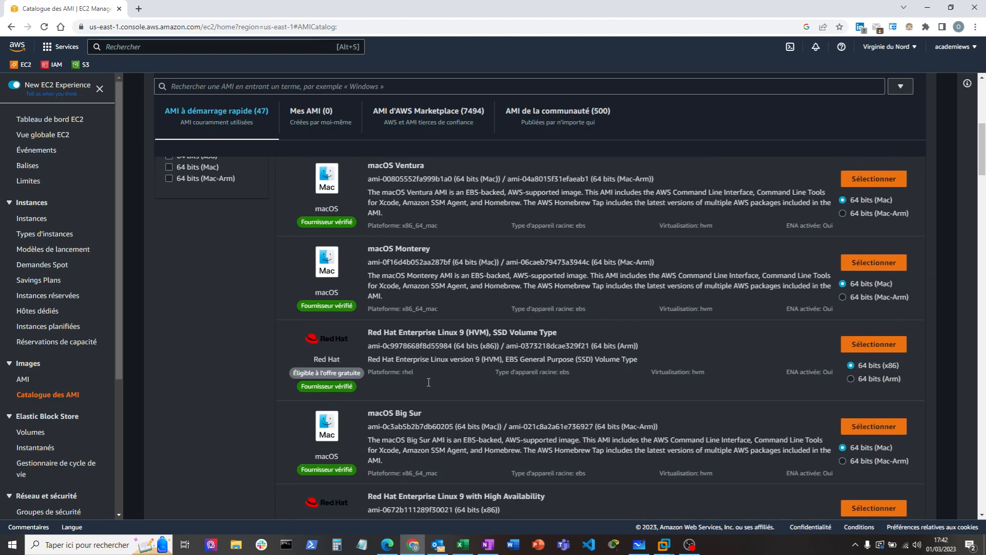
scroll(428, 386, up, 3)
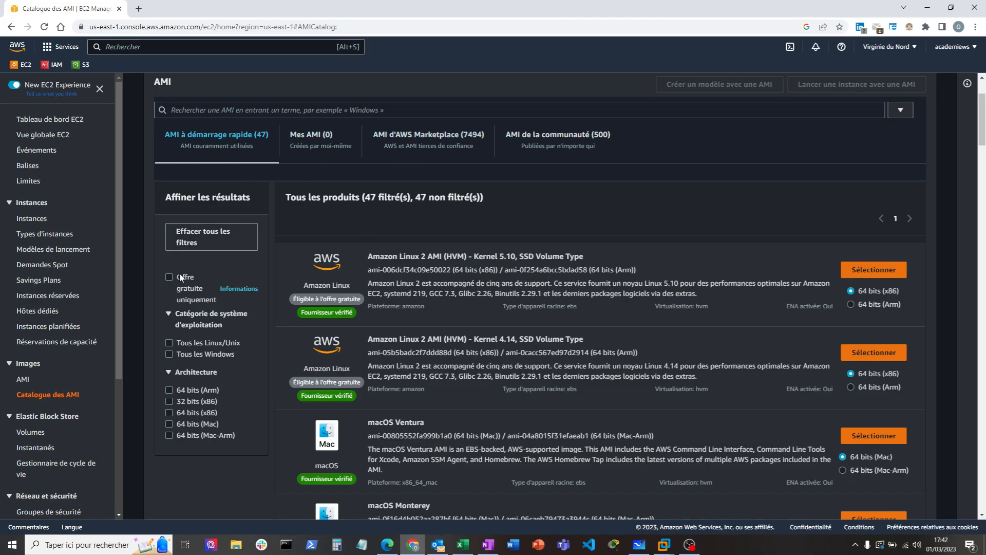
scroll(465, 347, down, 4)
scroll(464, 346, down, 15)
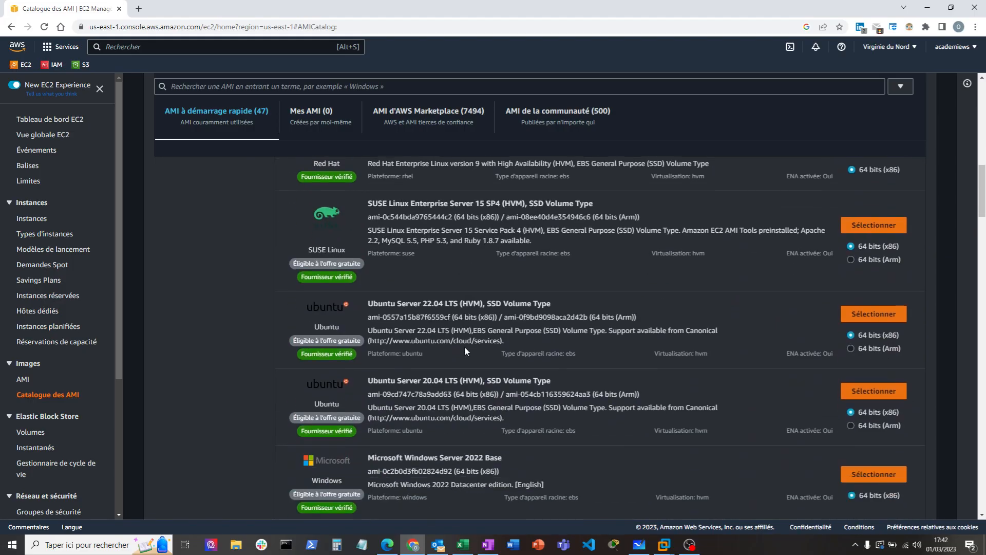
scroll(464, 346, down, 18)
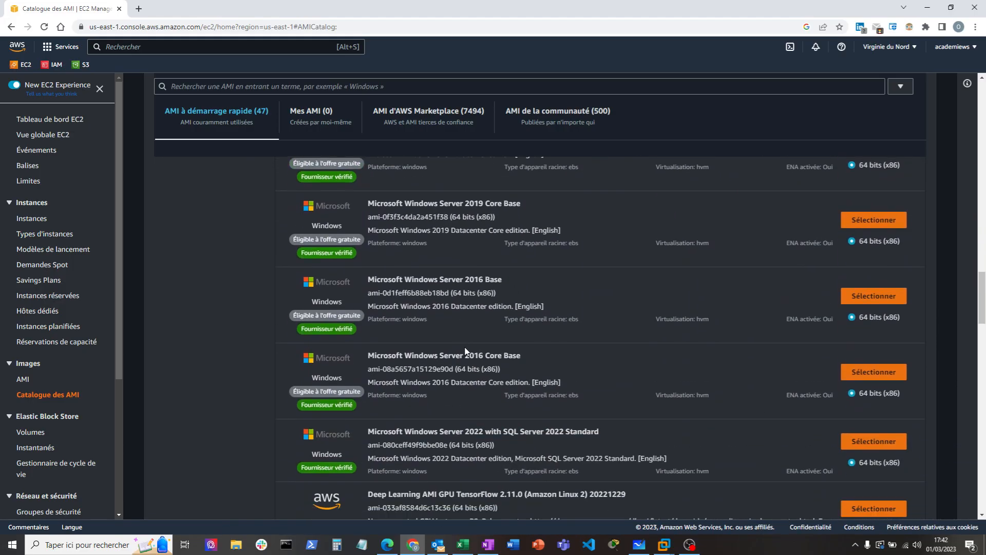
scroll(464, 346, down, 3)
scroll(464, 347, up, 20)
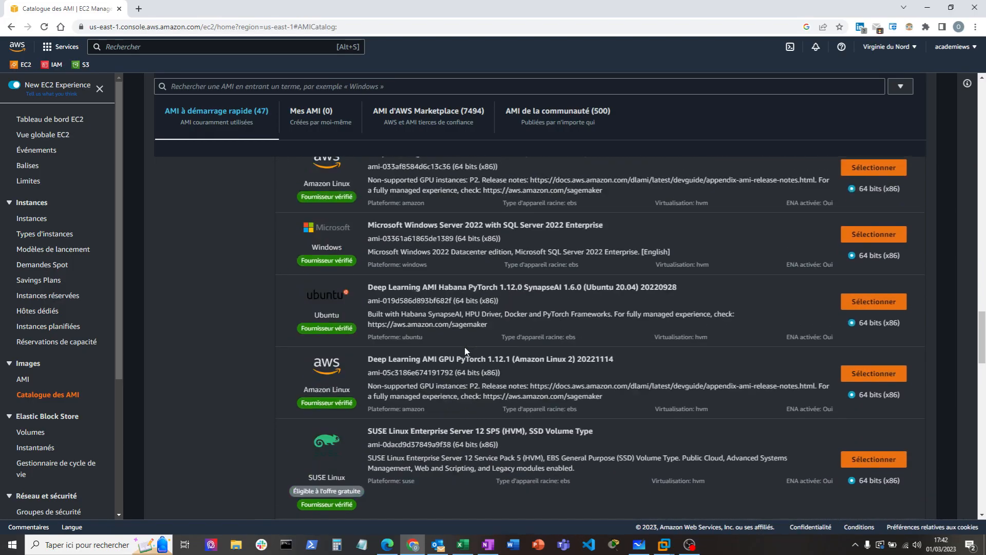
scroll(461, 342, up, 10)
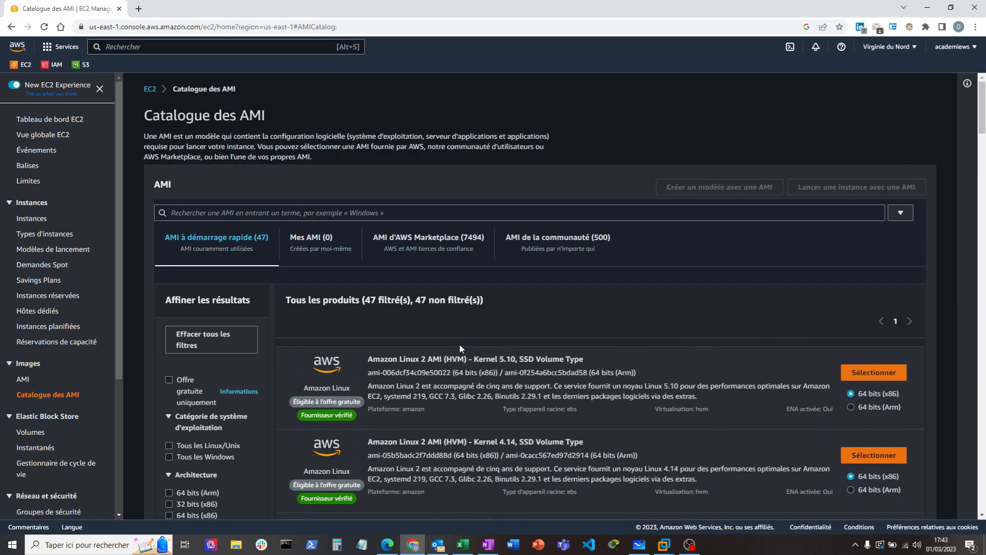
Filter the quick-start AMIs to free-tier offers only and all Linux/Unix systems, and look through the filtered list.
scroll(459, 343, down, 3)
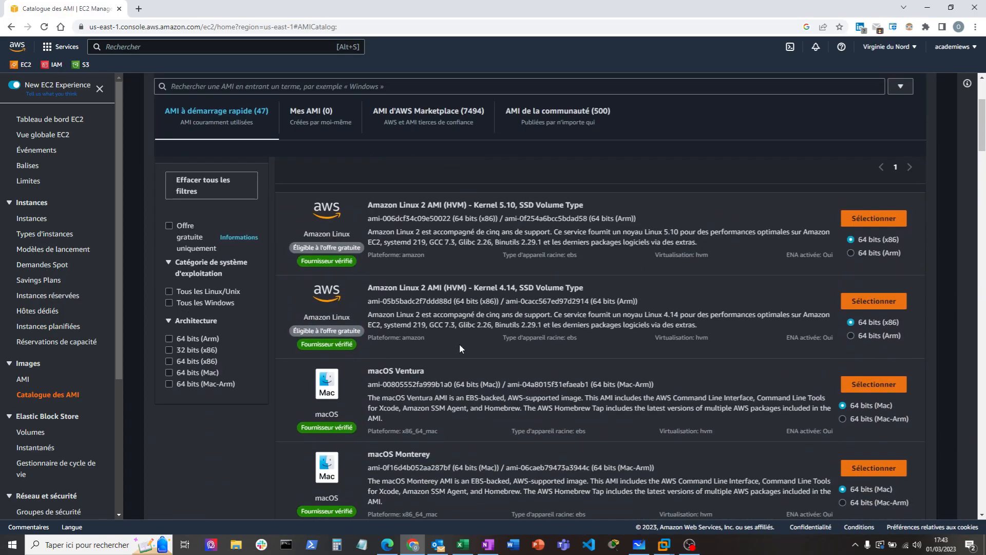
click(168, 226)
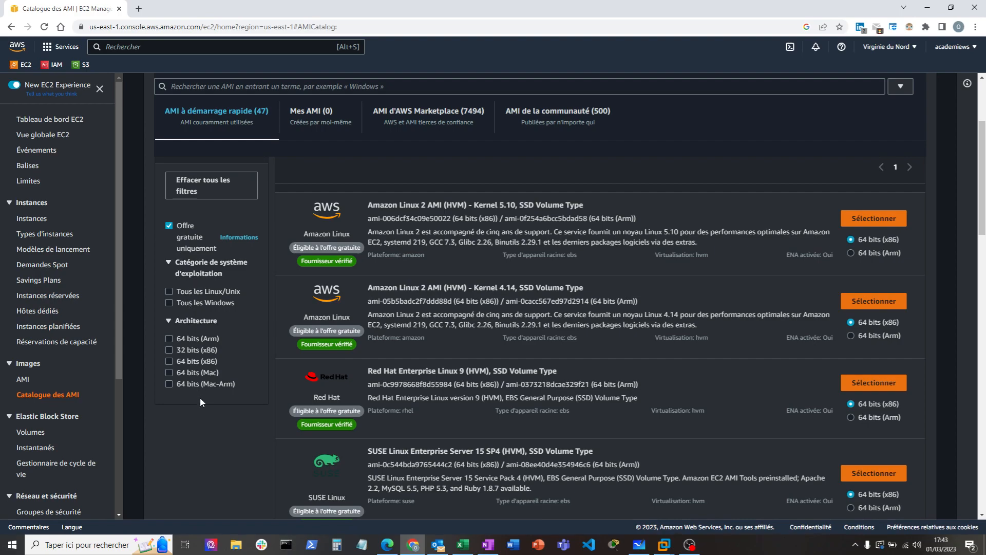
click(169, 292)
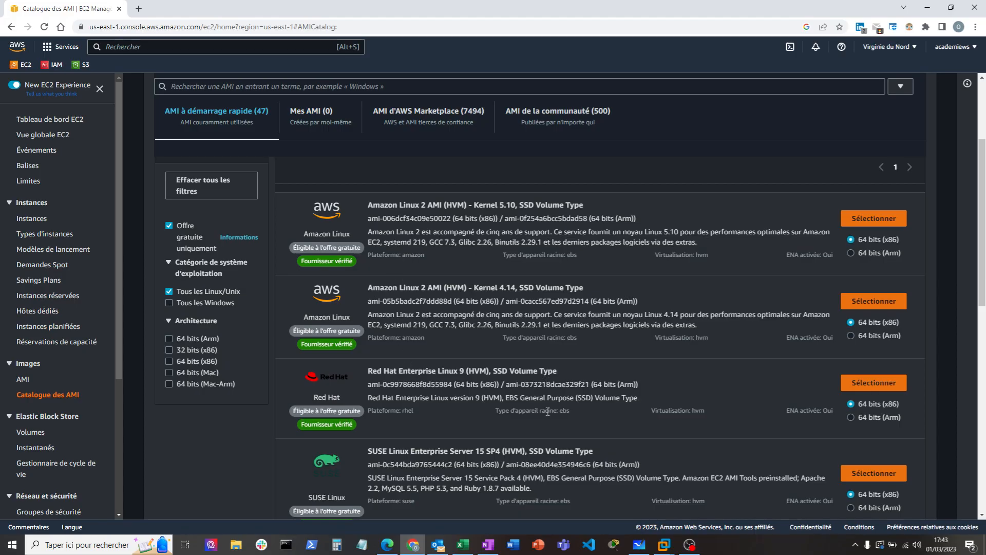
scroll(547, 411, down, 10)
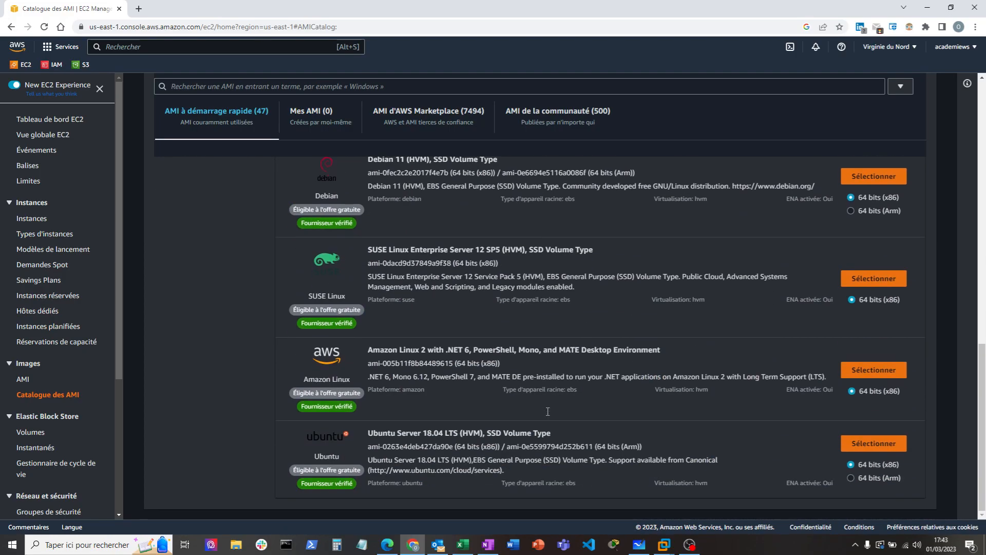
scroll(548, 411, up, 10)
scroll(547, 415, up, 5)
scroll(548, 415, down, 3)
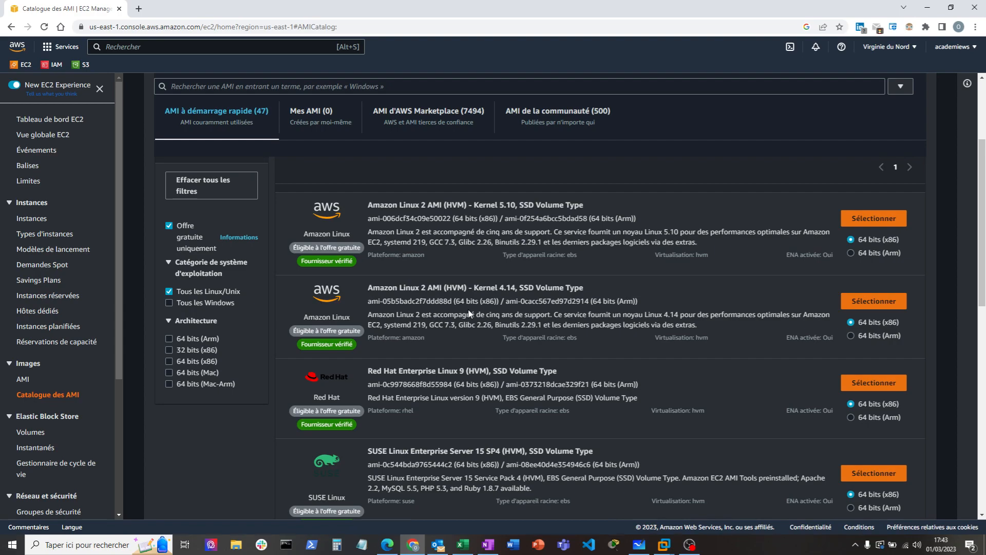
Select the Ubuntu Server 22.04 LTS (HVM), SSD Volume Type AMI with the 64-bit (x86) architecture.
scroll(469, 311, down, 4)
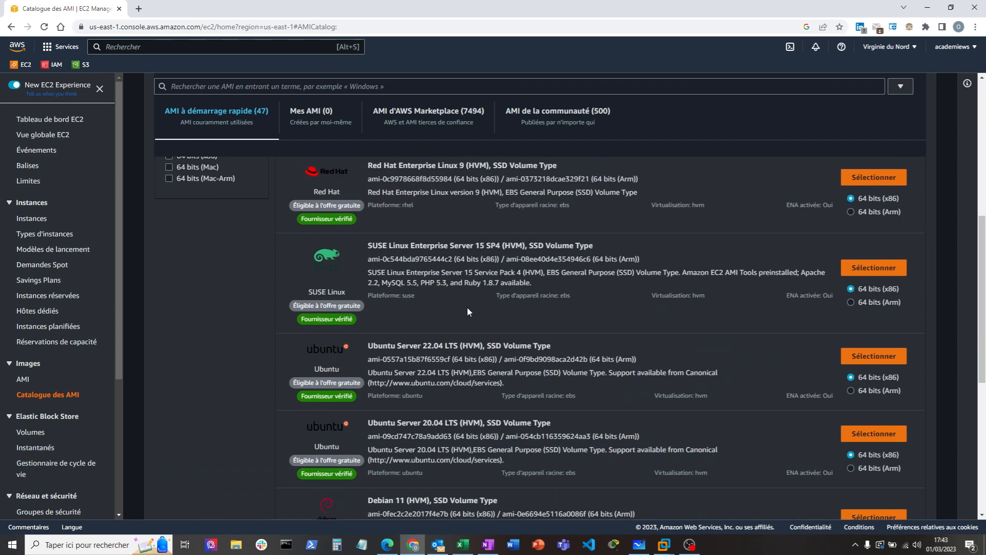
scroll(467, 308, down, 2)
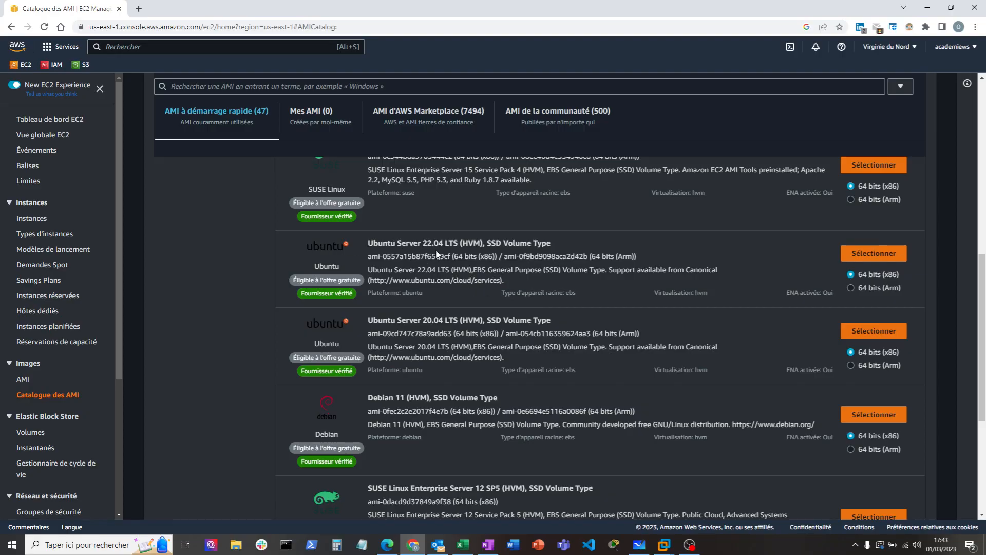
drag(423, 243, 458, 243)
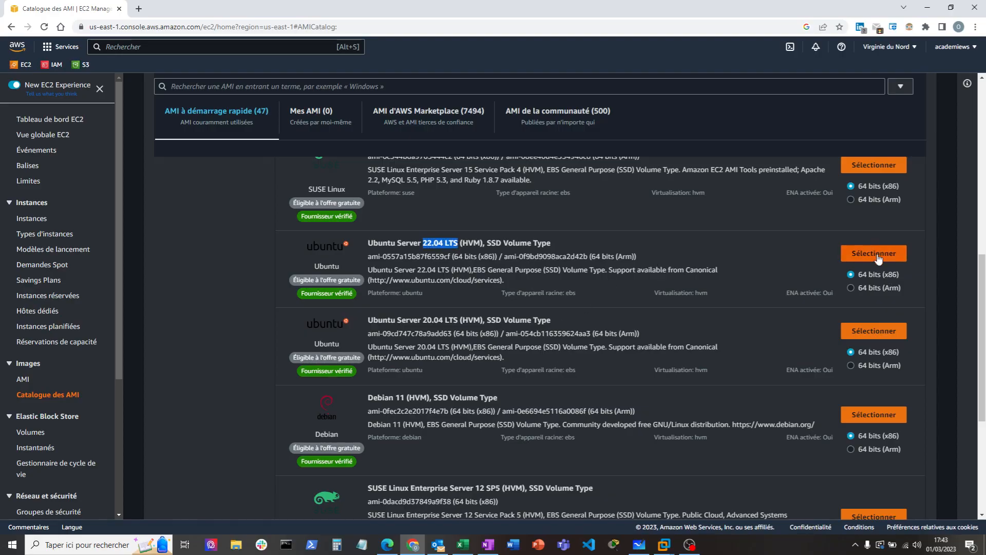
click(826, 282)
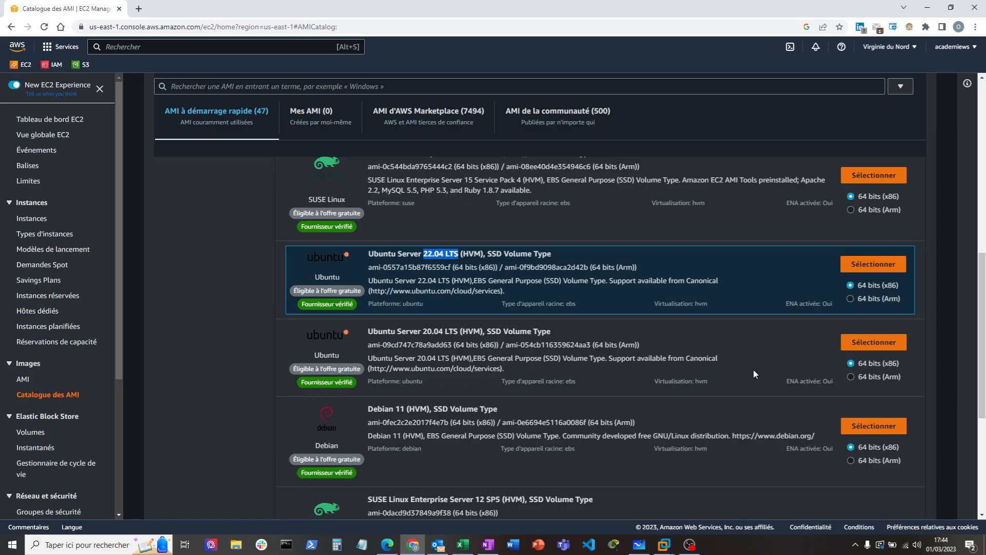
scroll(753, 369, up, 10)
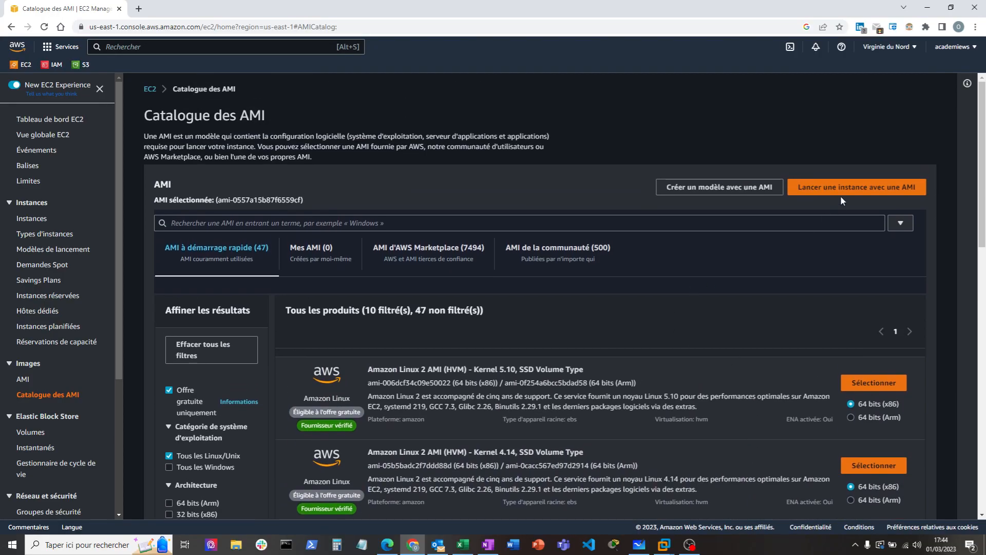
Select the 64-bit (x86) Ubuntu Server 22.04 LTS (HVM) AMI again and start launching an instance from it.
scroll(754, 456, down, 10)
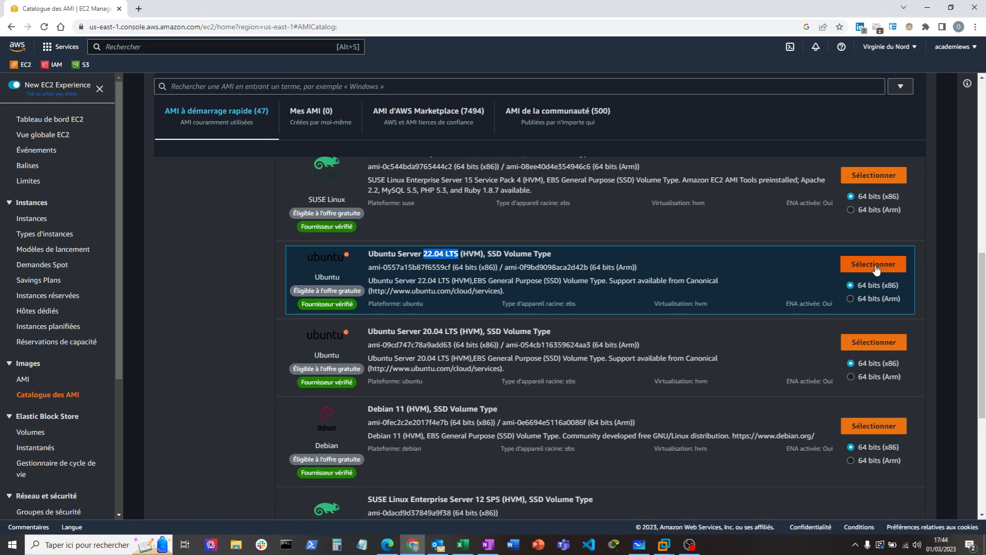
click(875, 265)
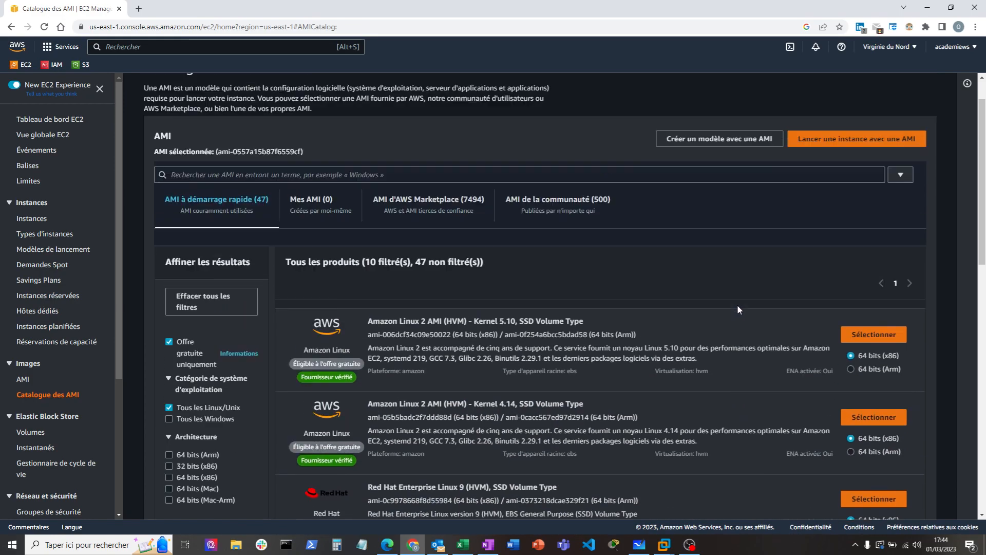
scroll(738, 306, up, 1)
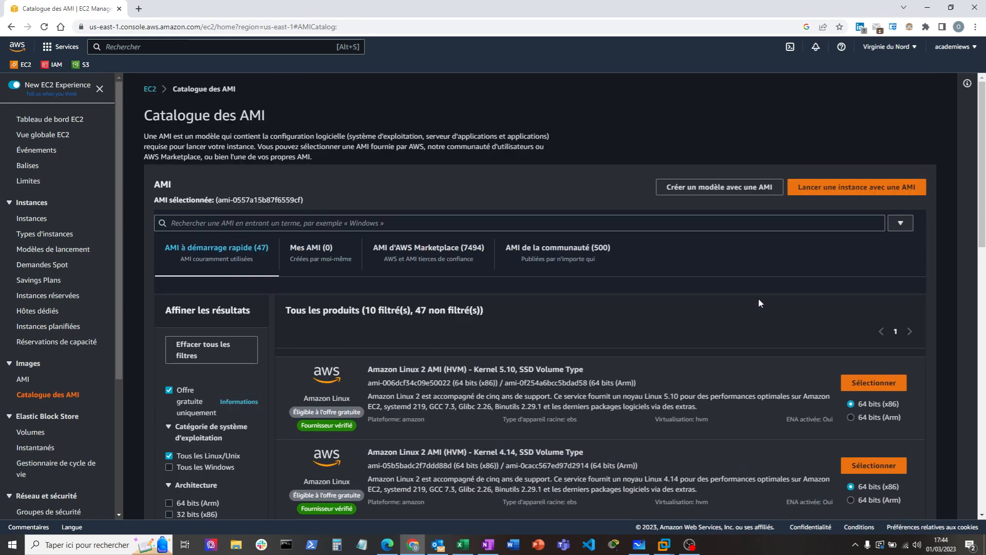
click(846, 189)
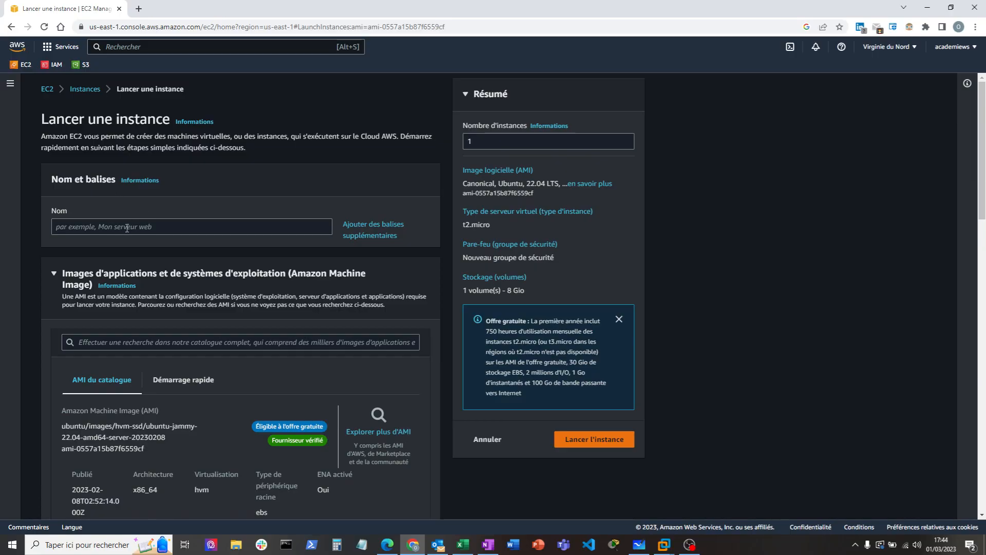
Examine the available instance types, comparing vCPU, memory and hourly on-demand pricing of the large r5 families with the small types.
scroll(198, 337, down, 3)
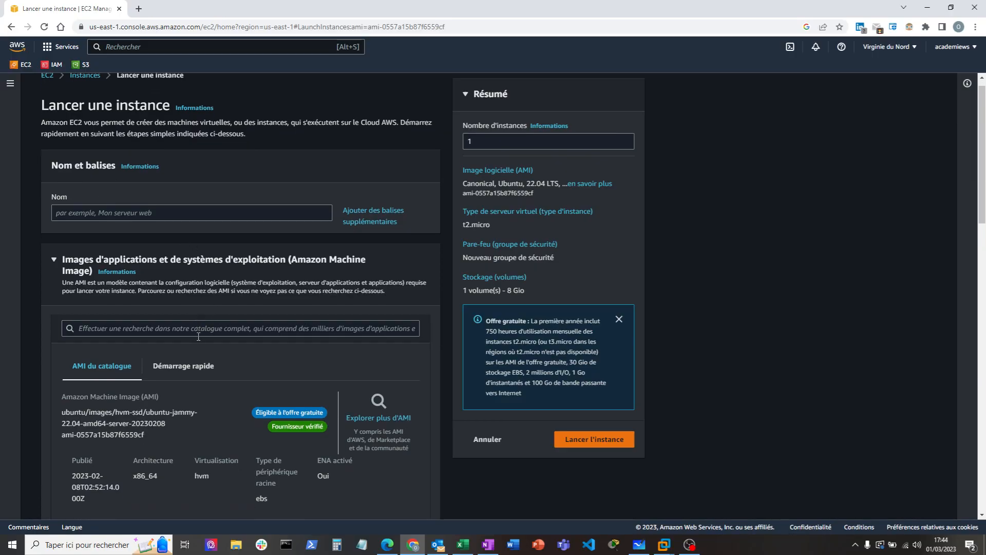
scroll(199, 337, down, 4)
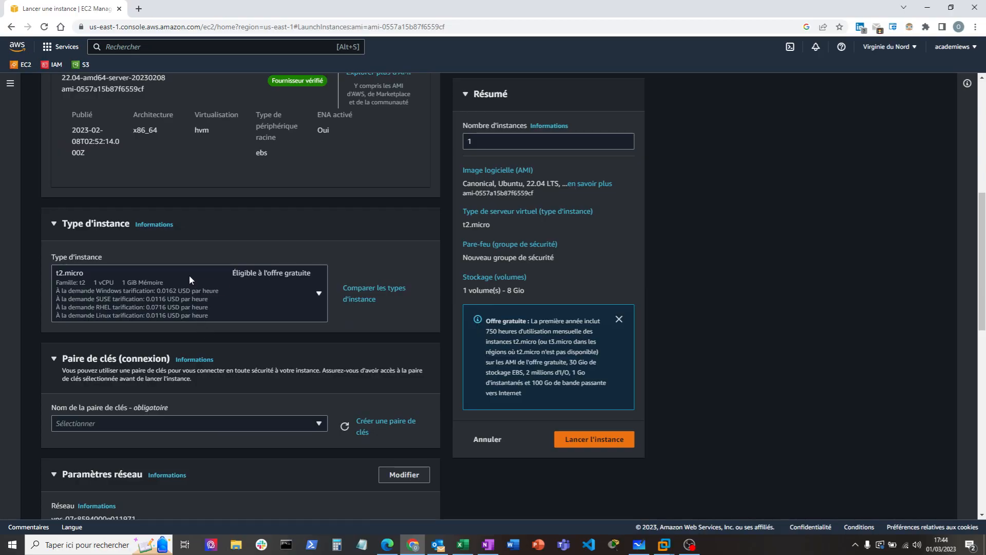
scroll(189, 277, down, 1)
scroll(189, 278, down, 1)
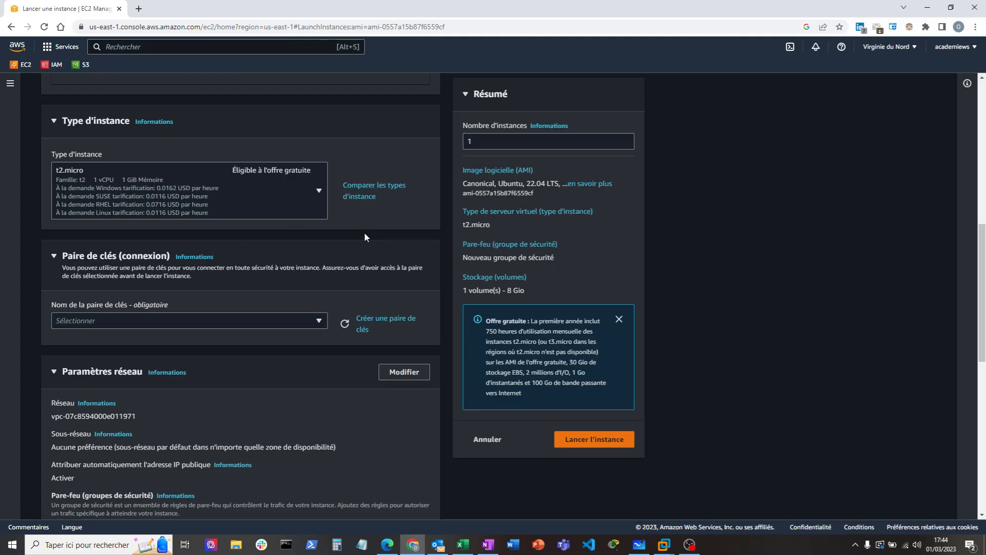
click(319, 193)
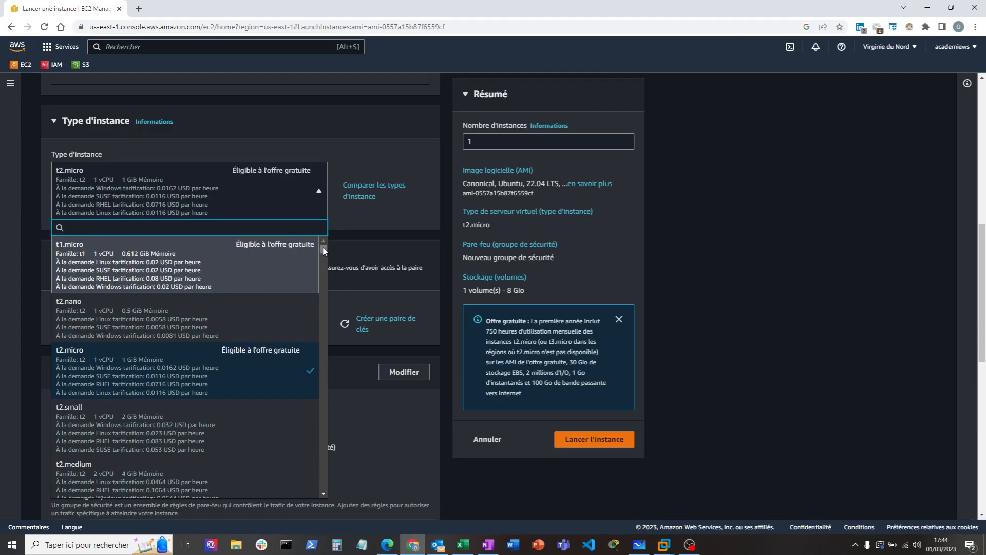
drag(322, 248, 318, 417)
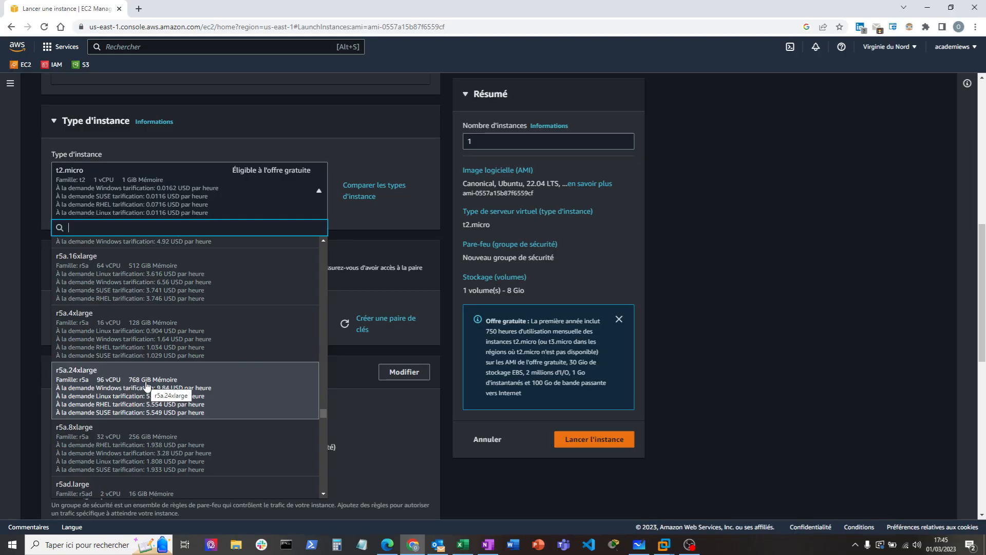
scroll(146, 384, down, 4)
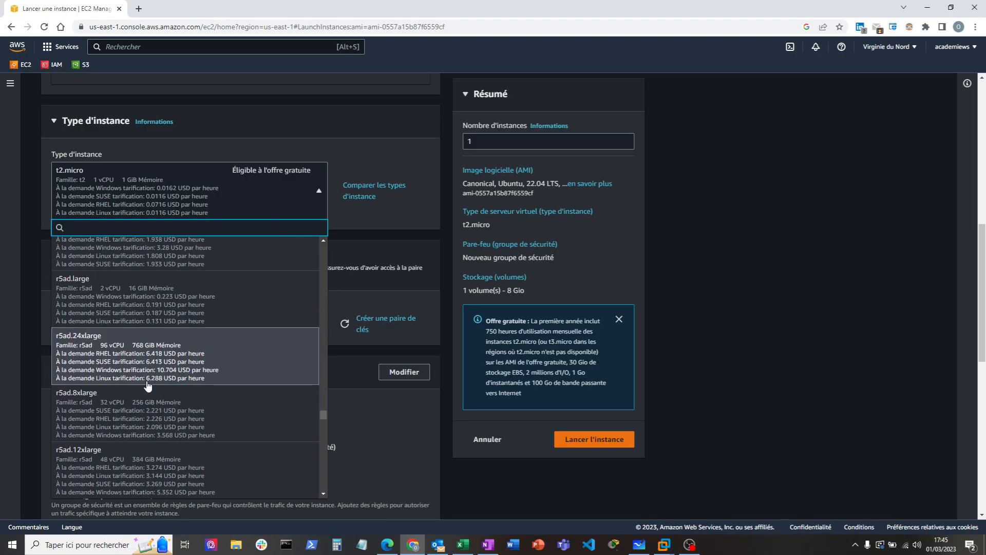
scroll(211, 393, down, 5)
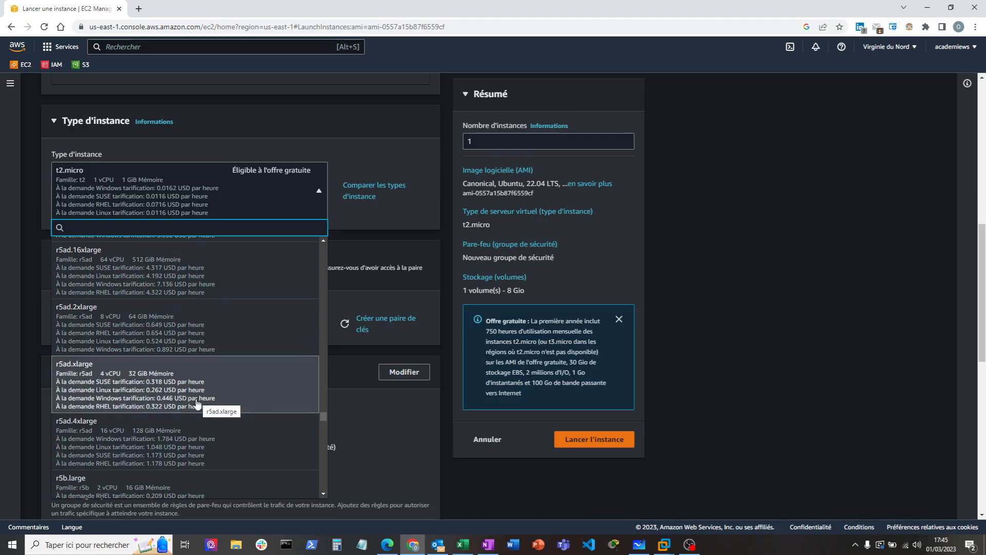
scroll(197, 404, down, 3)
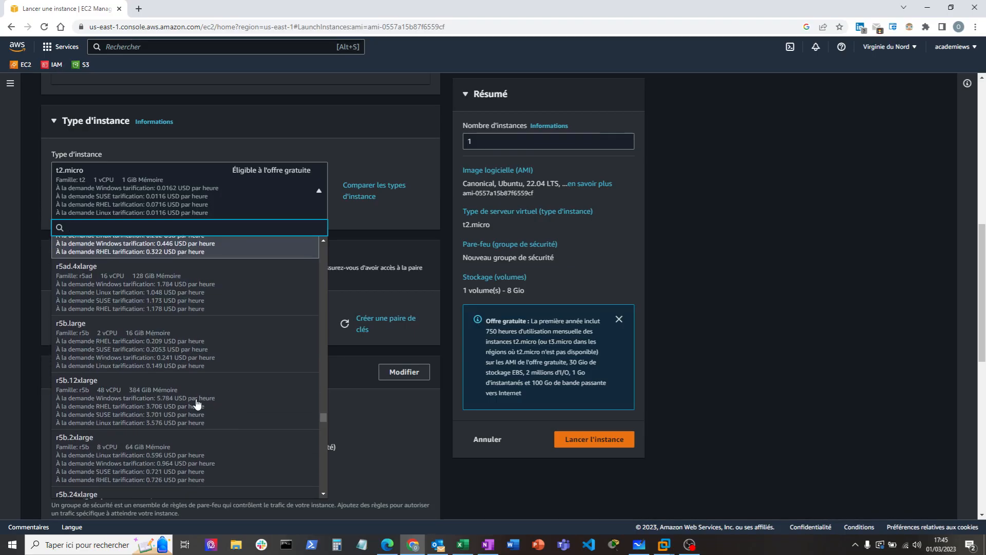
scroll(197, 404, down, 3)
scroll(197, 404, down, 3)
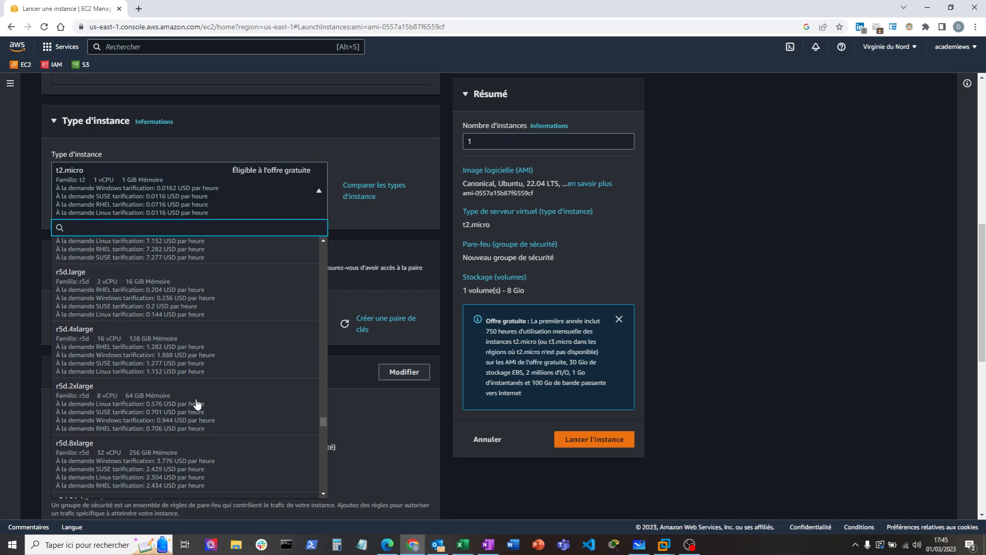
scroll(197, 403, up, 5)
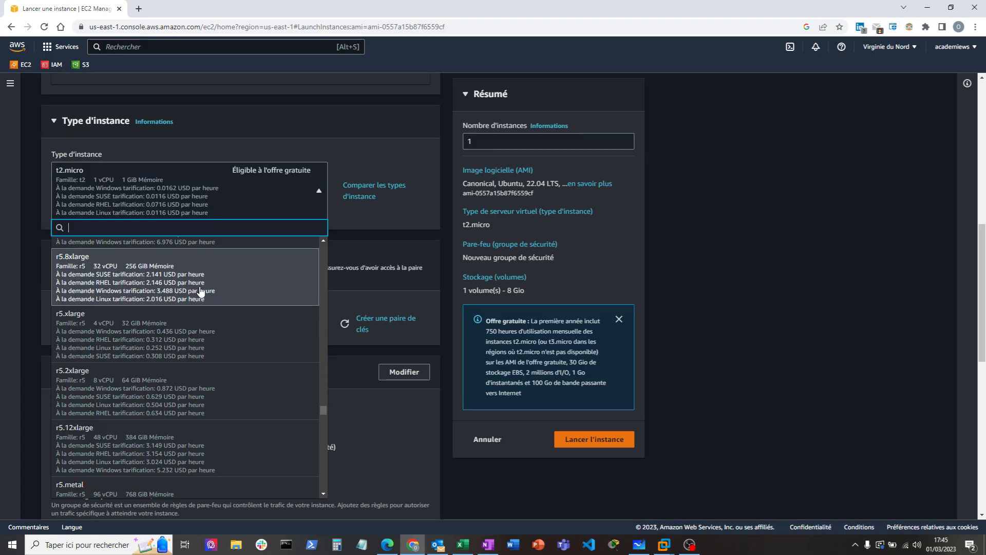
drag(323, 410, 329, 238)
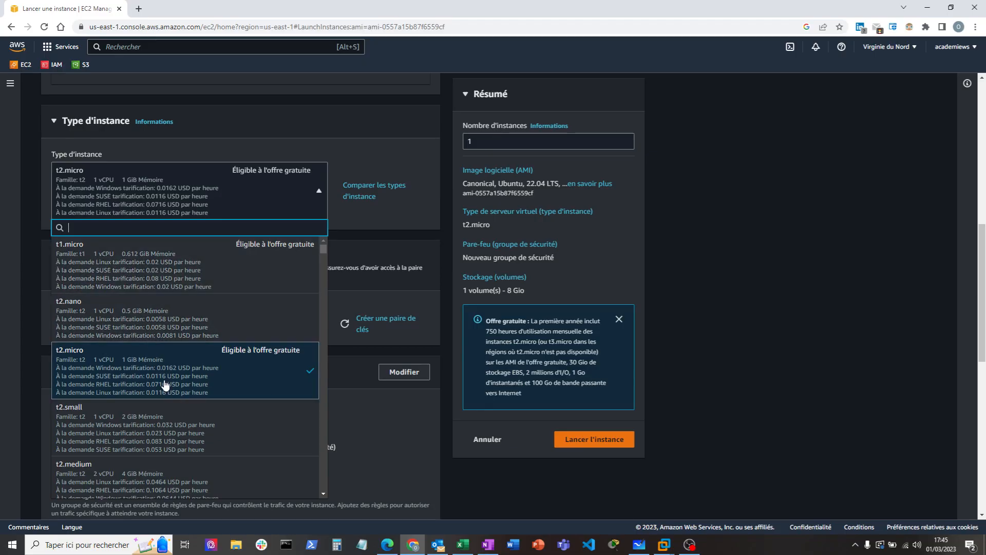
Look through the t2, t3, a1 and c-family instance types and choose the free-tier eligible t2.micro.
scroll(273, 407, down, 8)
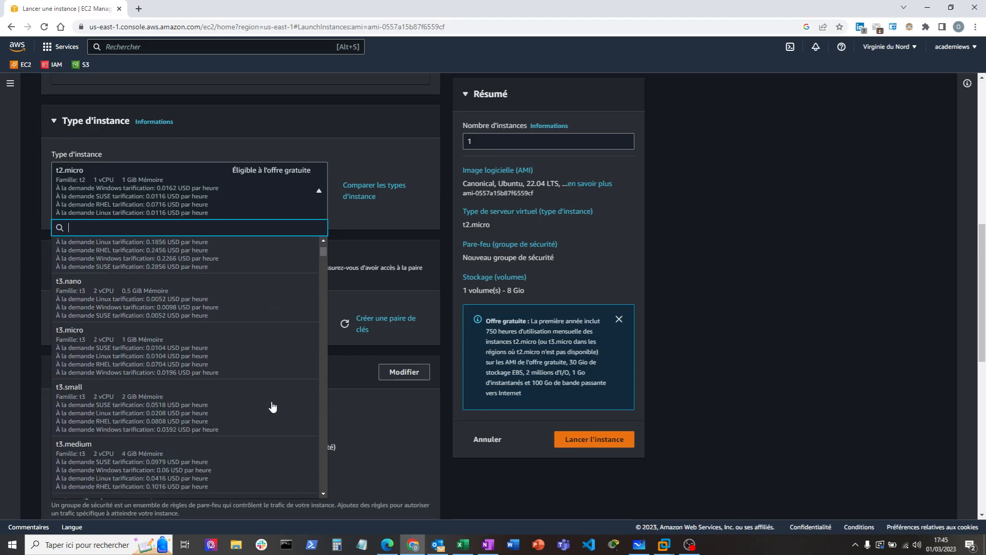
scroll(273, 407, down, 10)
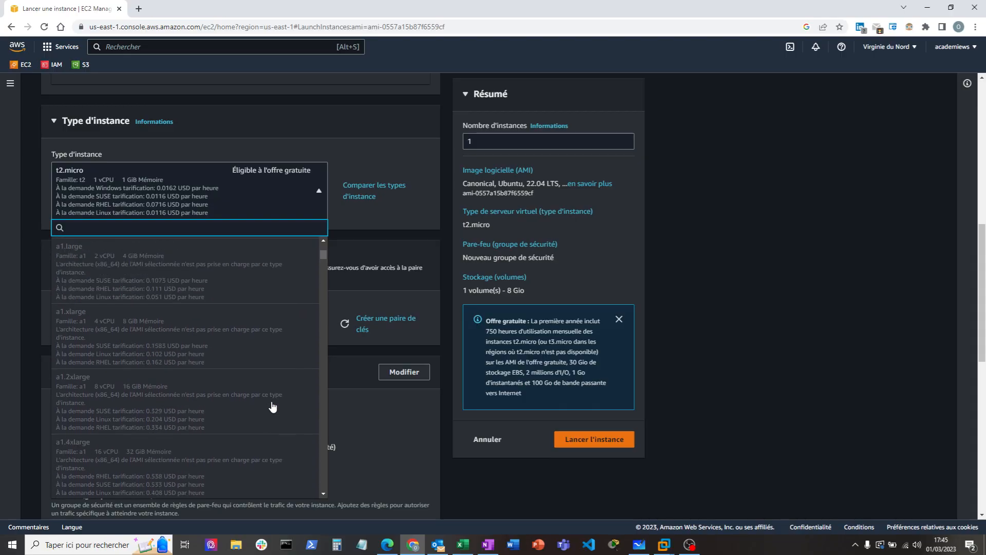
scroll(273, 406, down, 10)
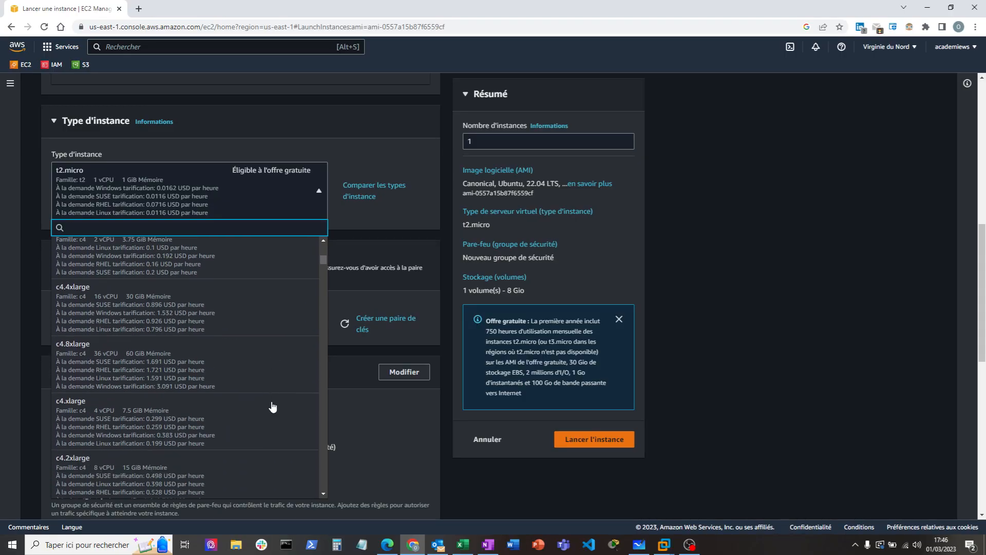
scroll(273, 407, down, 8)
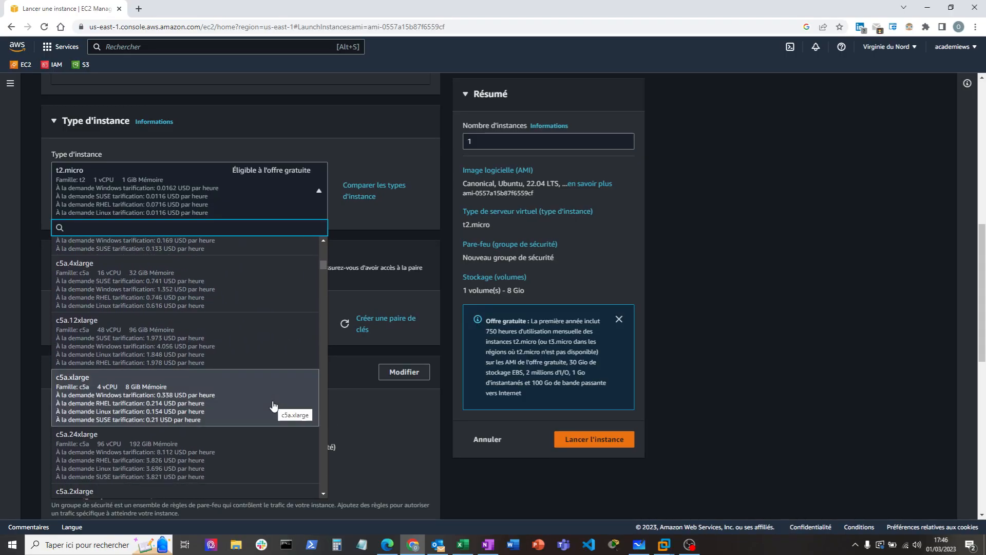
scroll(272, 407, up, 15)
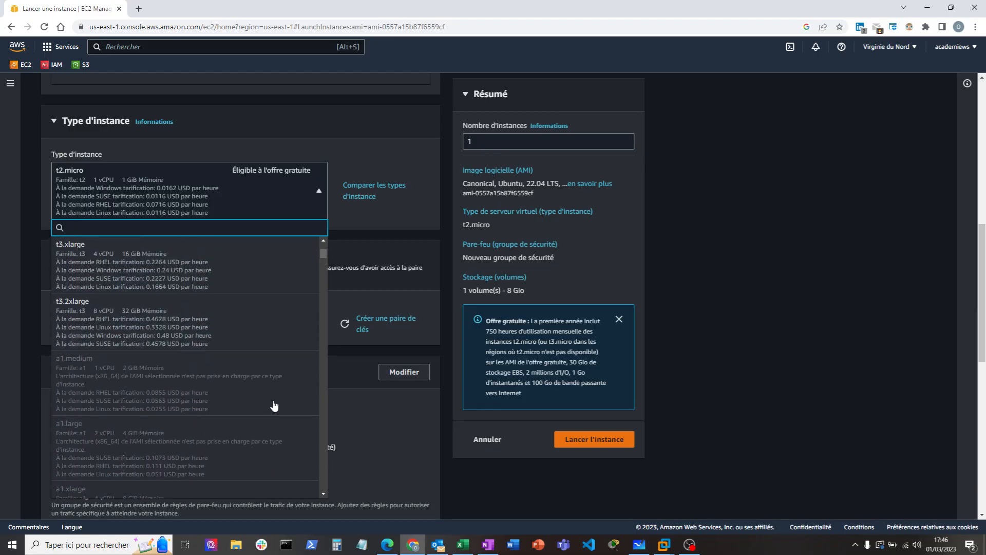
scroll(274, 406, up, 15)
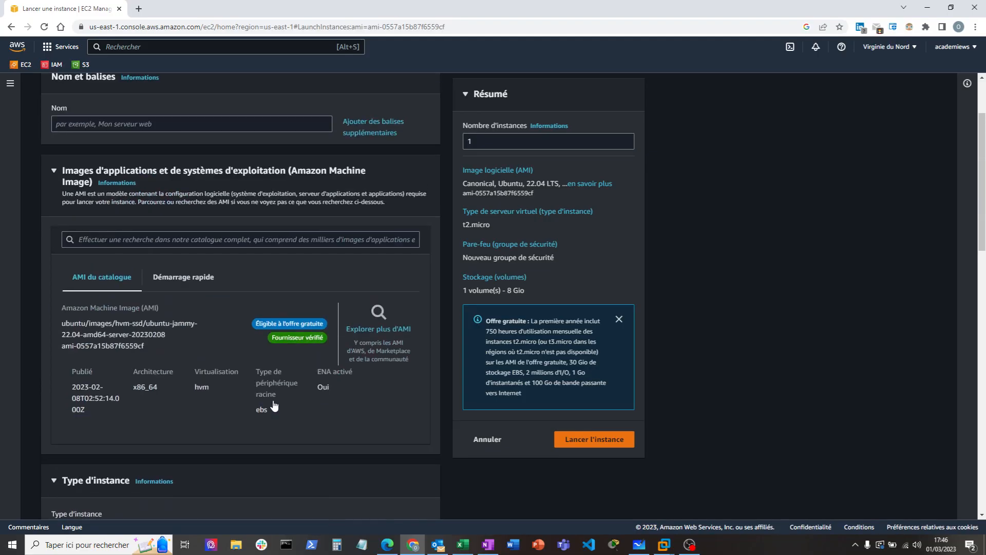
scroll(273, 406, down, 4)
scroll(273, 411, down, 2)
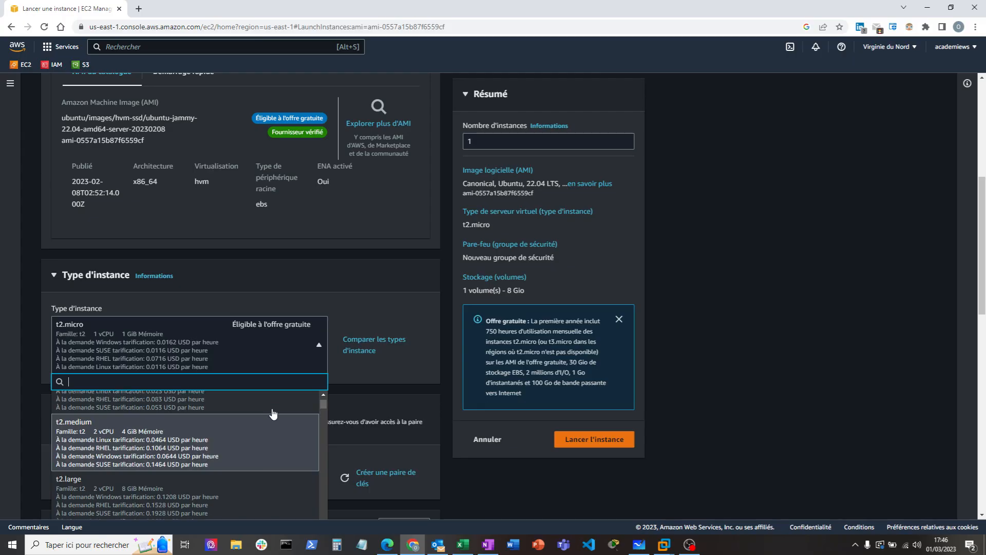
scroll(272, 414, up, 4)
scroll(852, 419, down, 3)
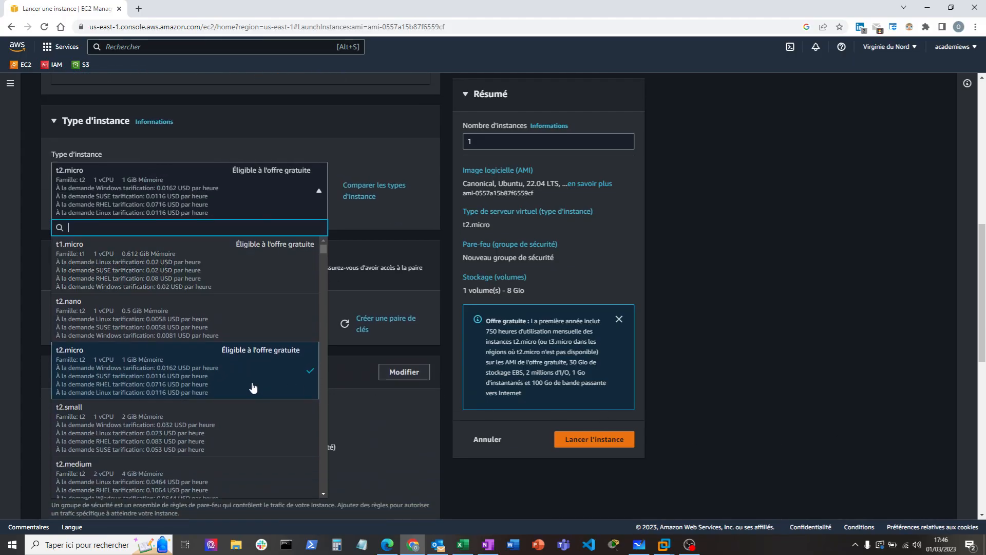
scroll(244, 405, up, 1)
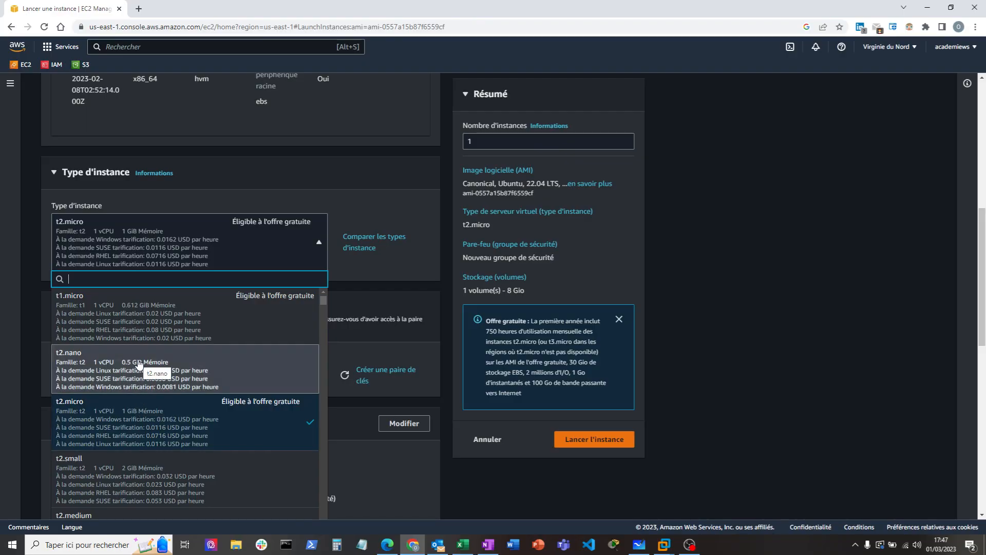
click(200, 419)
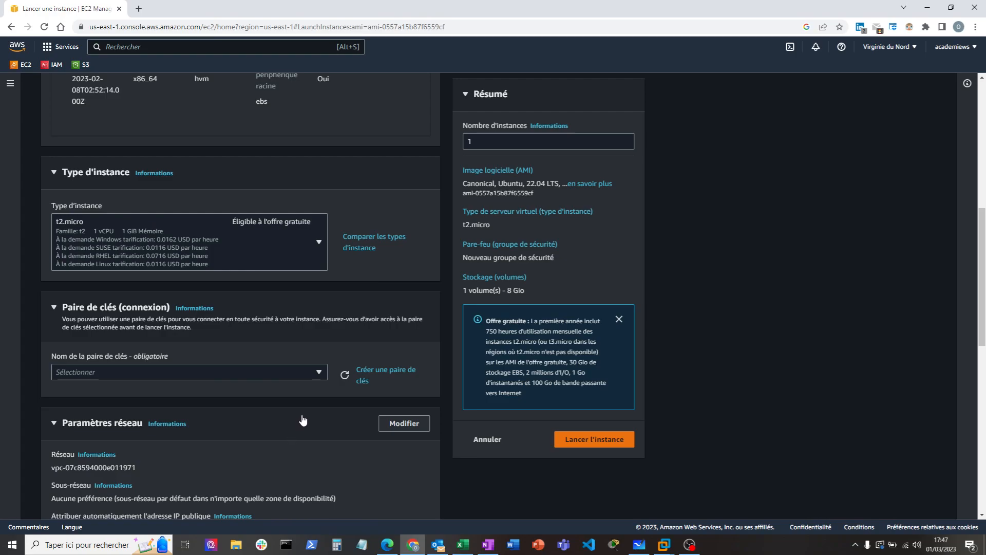
Review the network and security group settings, the root volume's available storage types and the free-tier EBS storage allowance.
scroll(313, 405, down, 3)
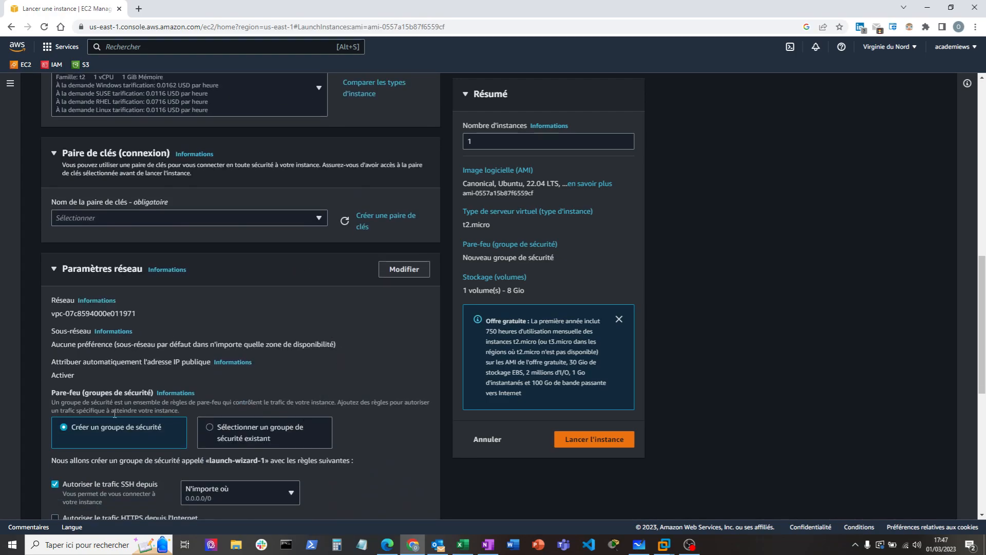
scroll(114, 414, down, 3)
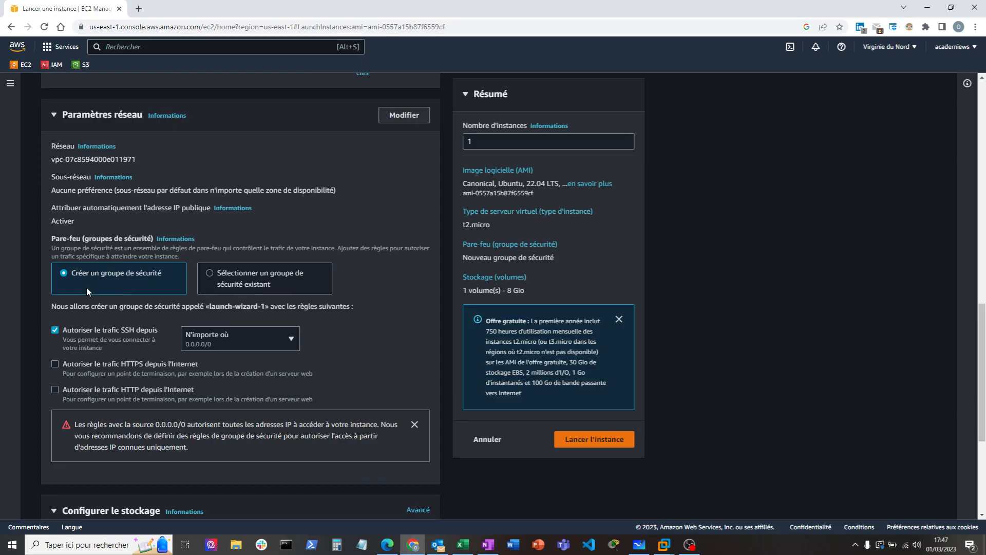
scroll(343, 374, down, 2)
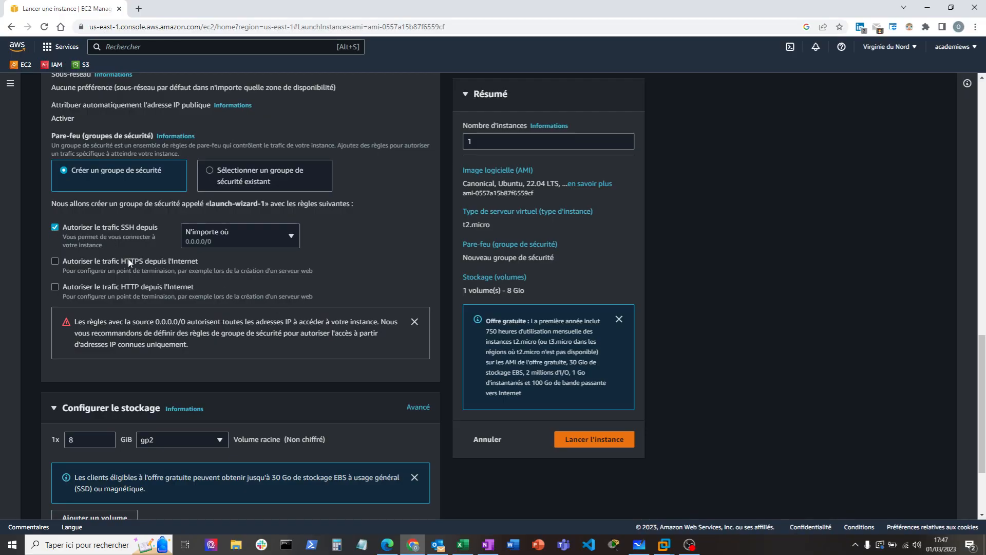
scroll(276, 364, down, 2)
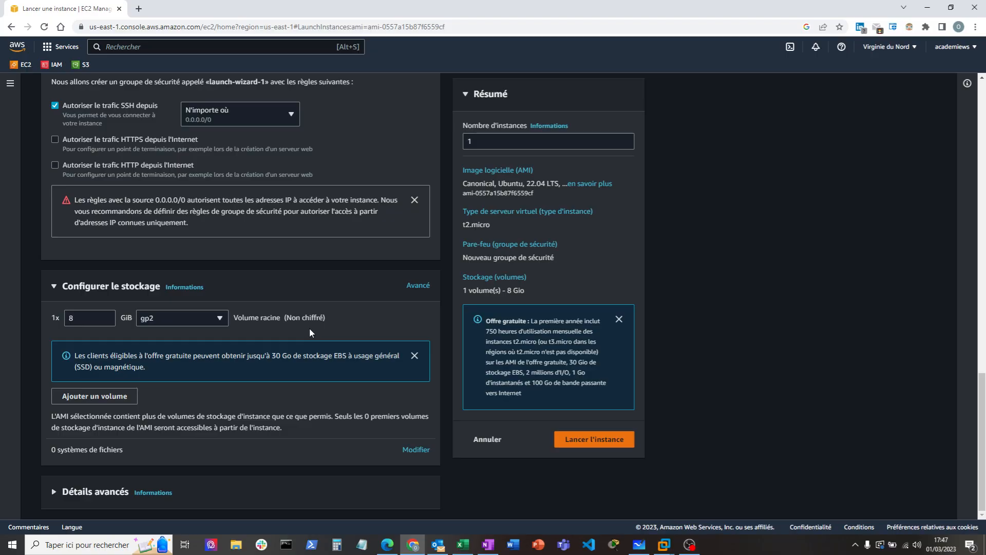
click(221, 318)
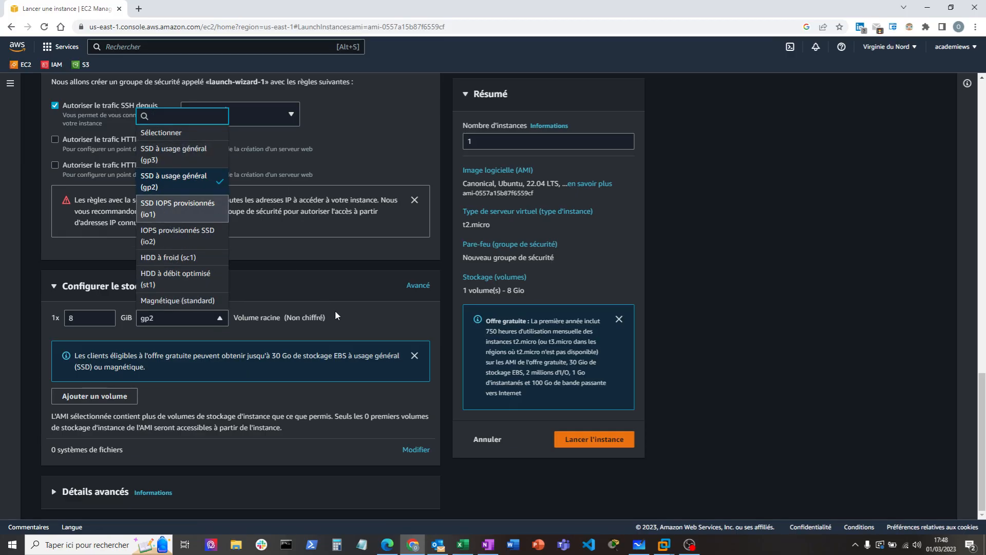
click(337, 292)
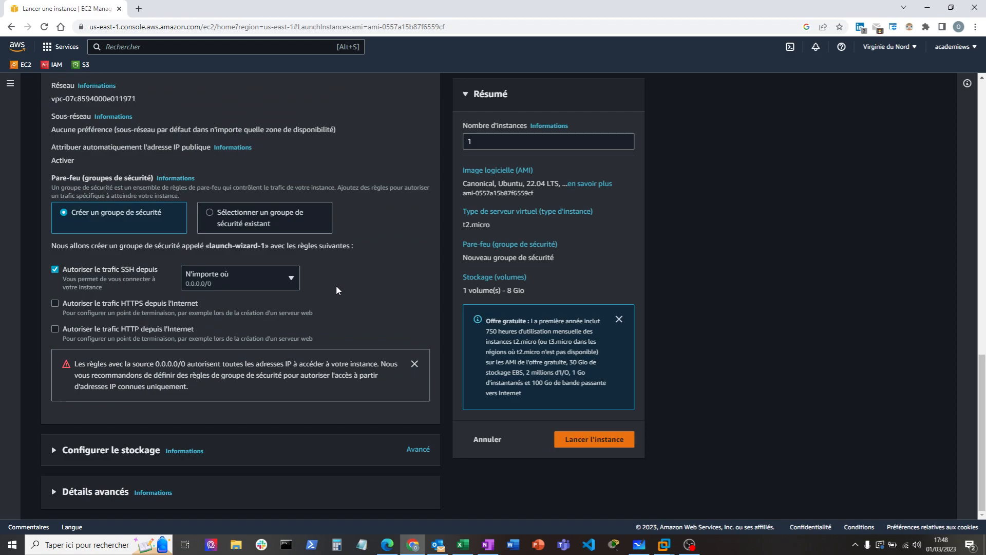
click(53, 449)
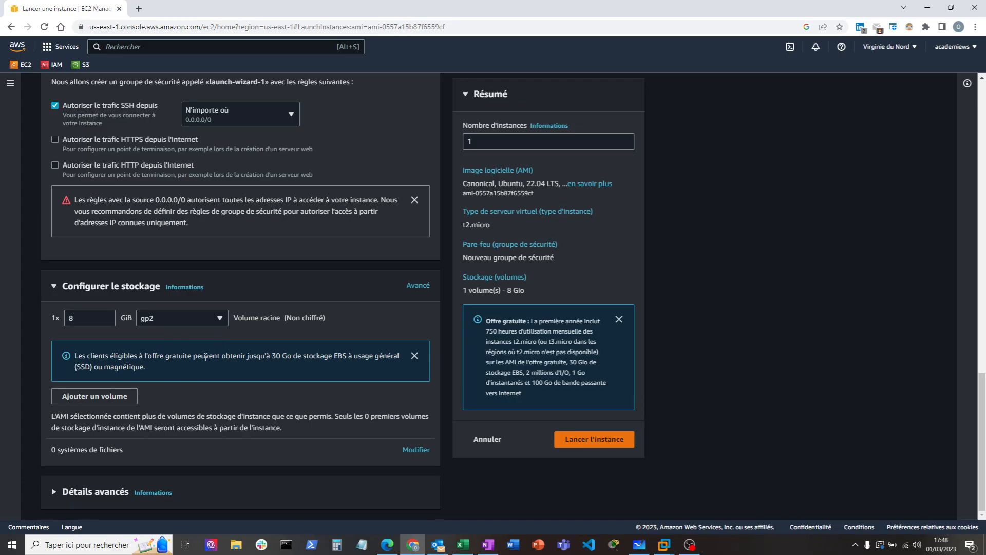
drag(273, 356, 291, 356)
Recheck the launch configuration from the Ubuntu AMI and instance type through to the firewall and storage settings.
scroll(274, 425, up, 20)
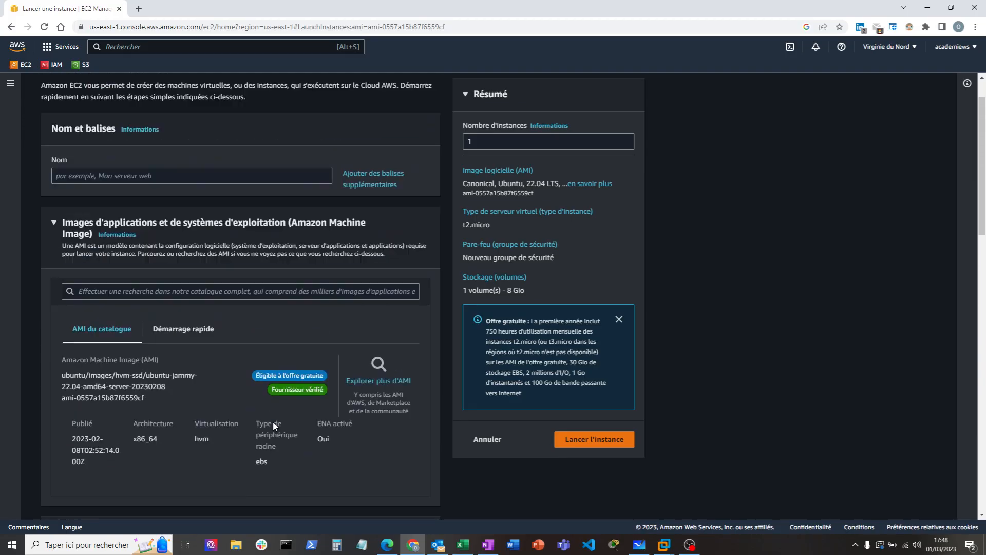
scroll(273, 422, down, 5)
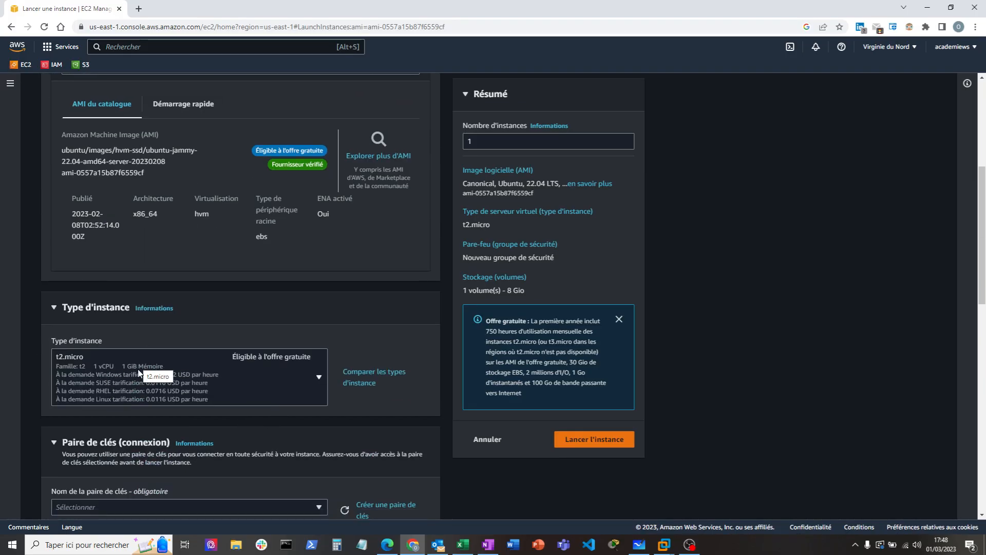
scroll(295, 457, down, 12)
scroll(295, 457, down, 1)
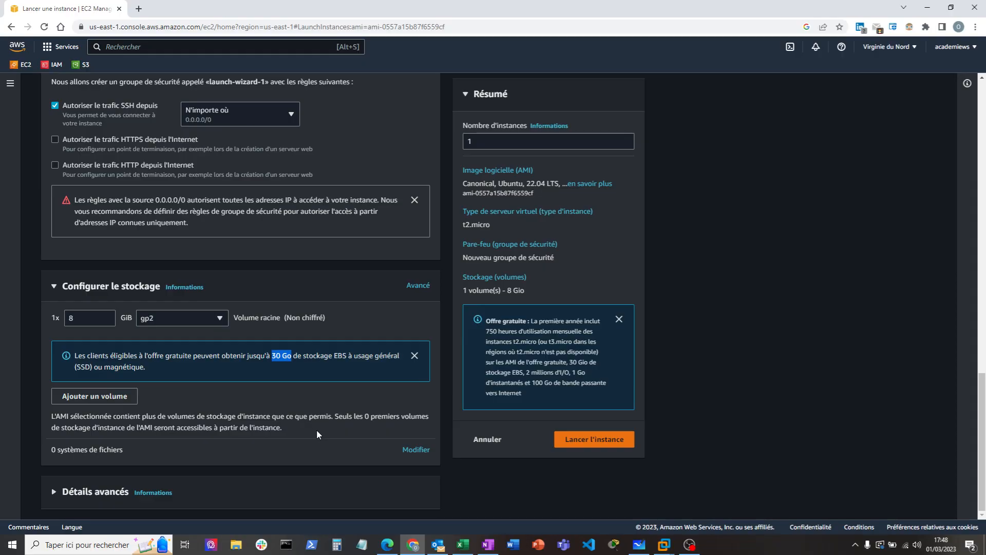
scroll(312, 415, up, 15)
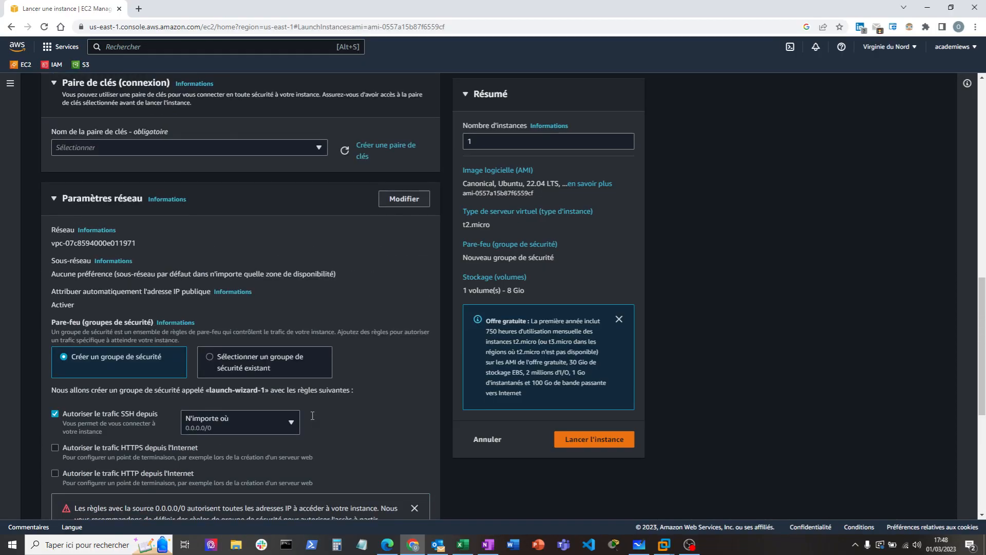